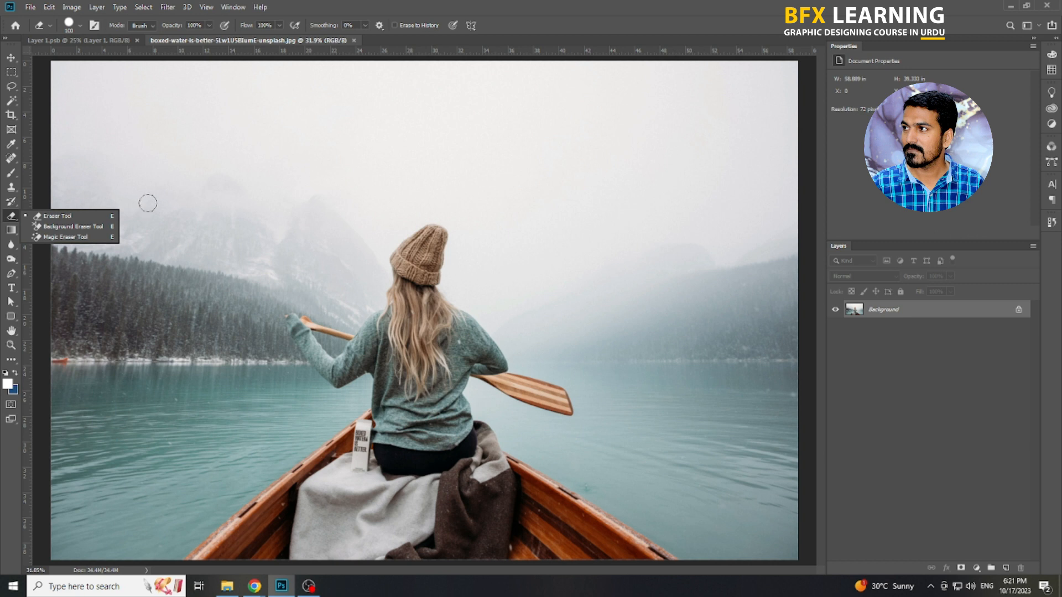
Choose the standard Eraser Tool from the eraser variants.
click(12, 203)
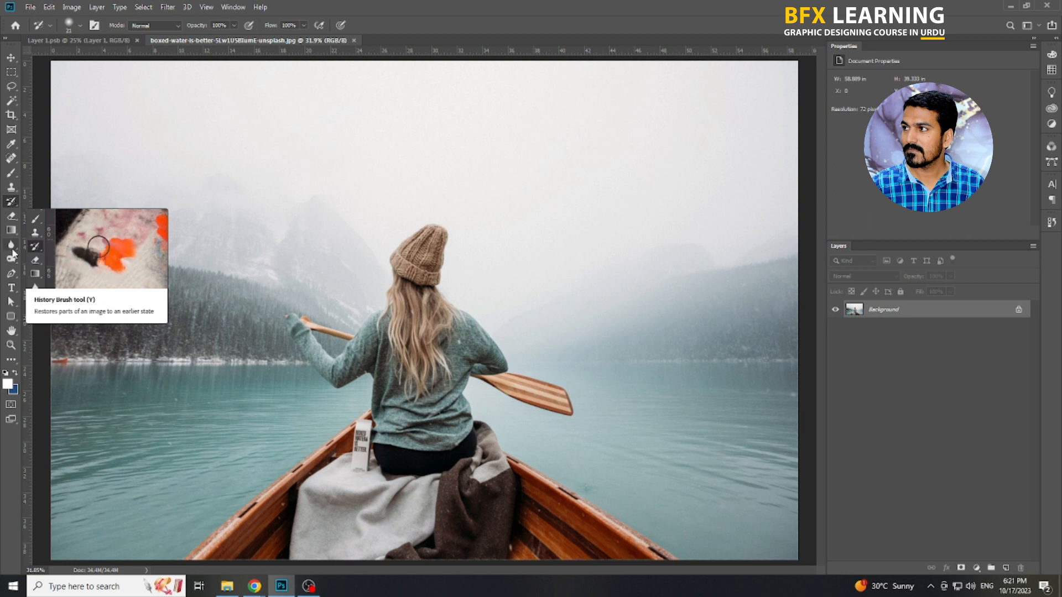
click(12, 216)
right_click(17, 217)
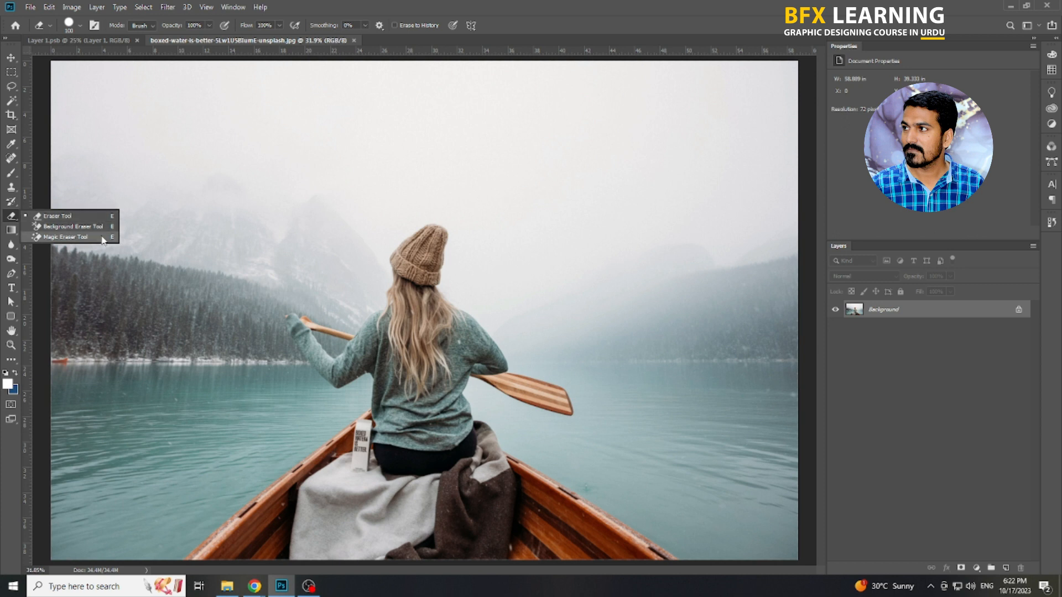
click(83, 217)
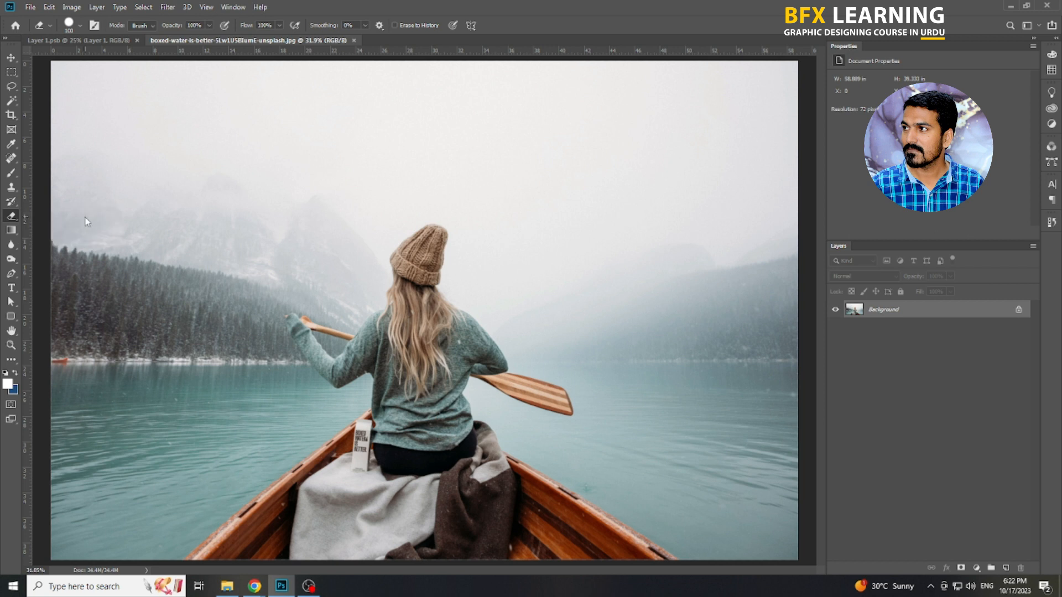
Add a new layer above the Background and paint a large blue area across it with the 1600 px Brush.
click(11, 57)
click(1006, 568)
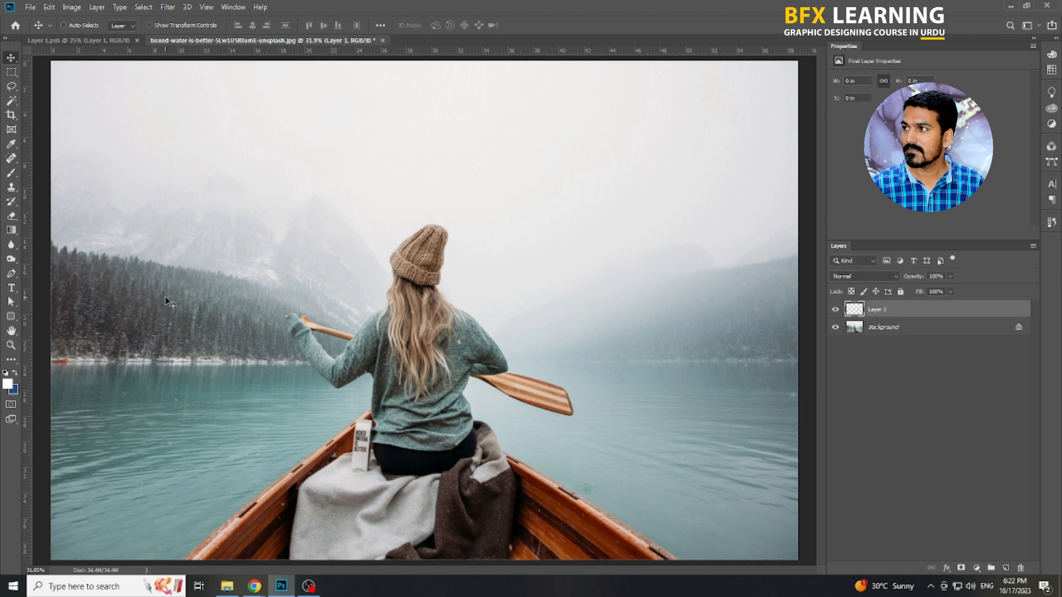
key(x)
key(b)
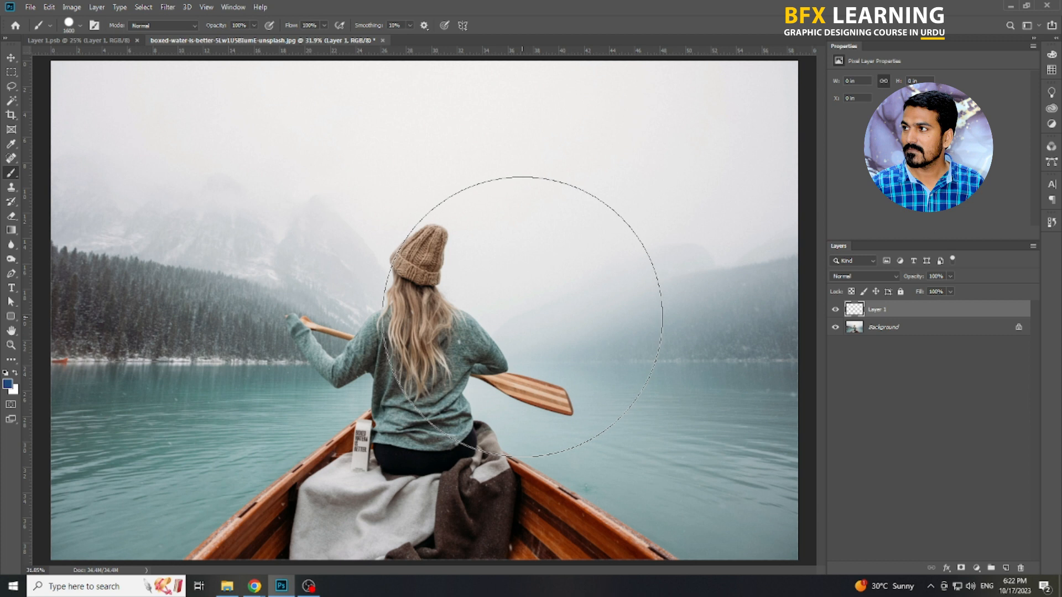
mouse_move(231, 235)
mouse_down()
mouse_move(474, 381)
mouse_move(414, 332)
mouse_up()
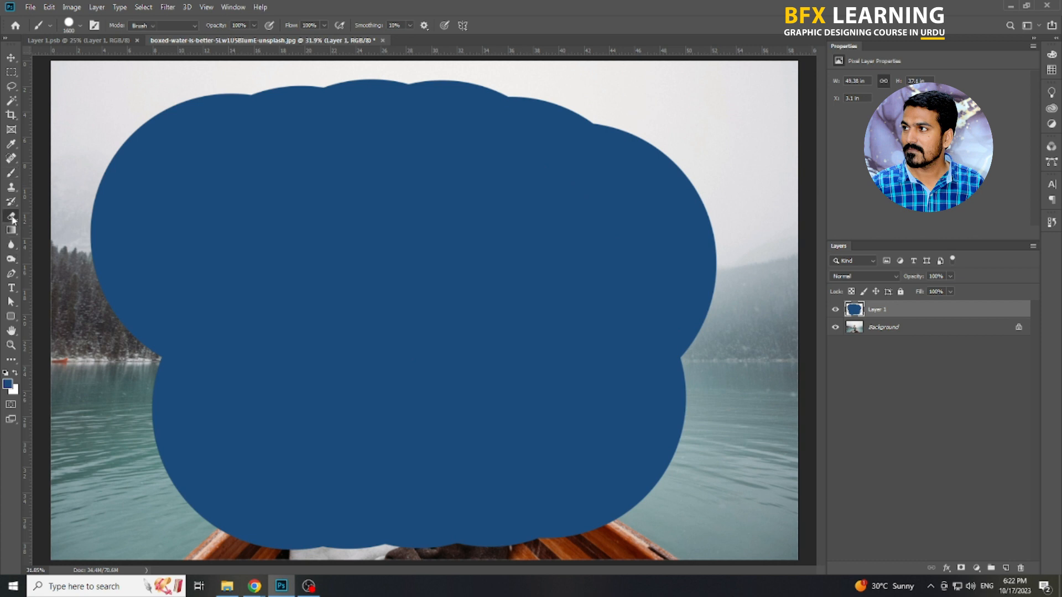
Erase freehand strokes through the blue paint with the 100 px Eraser, and undo both the erasing and the paint.
click(12, 215)
mouse_move(467, 168)
mouse_down()
mouse_move(258, 325)
mouse_move(580, 221)
mouse_move(396, 279)
mouse_move(498, 243)
mouse_move(222, 431)
mouse_move(653, 381)
mouse_move(466, 314)
mouse_move(339, 215)
mouse_move(608, 257)
mouse_move(515, 267)
mouse_up()
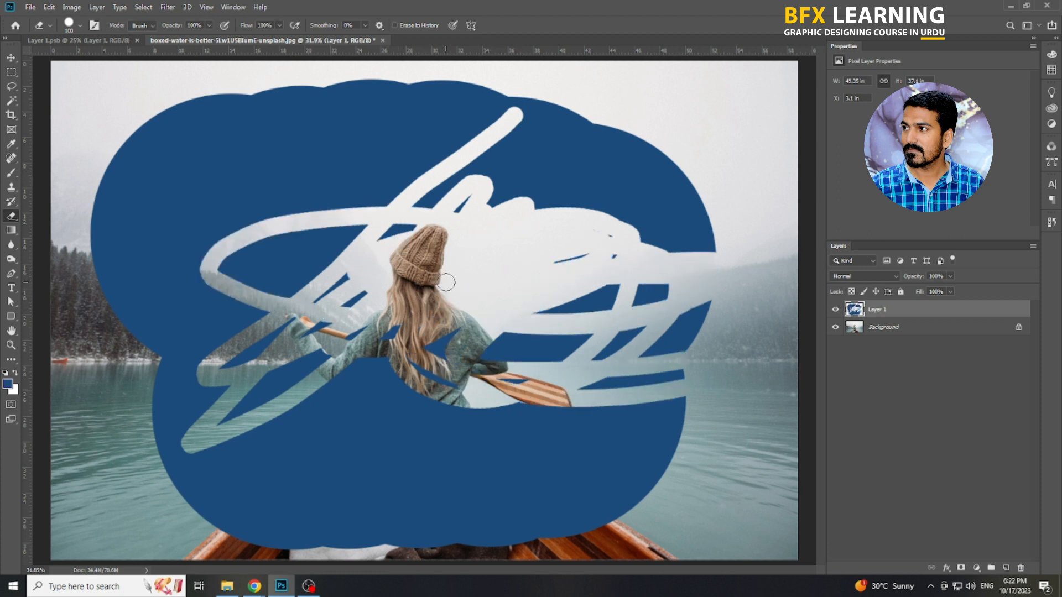
key(ctrl+z)
key(ctrl+z)
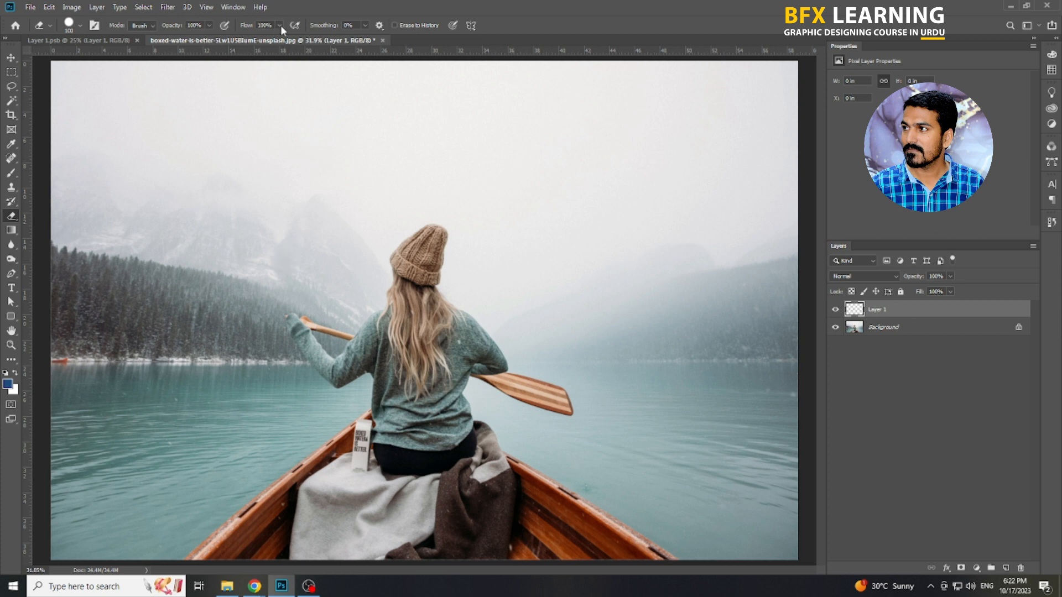
Lower the Eraser tip's hardness to 0% for soft edges.
right_click(332, 148)
drag(415, 197, 390, 200)
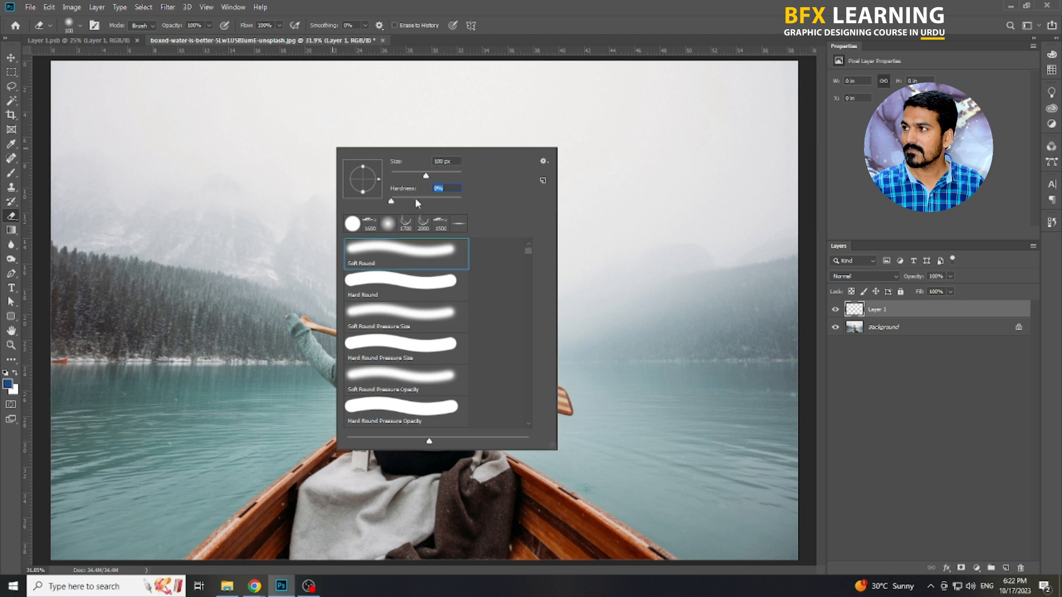
click(682, 2)
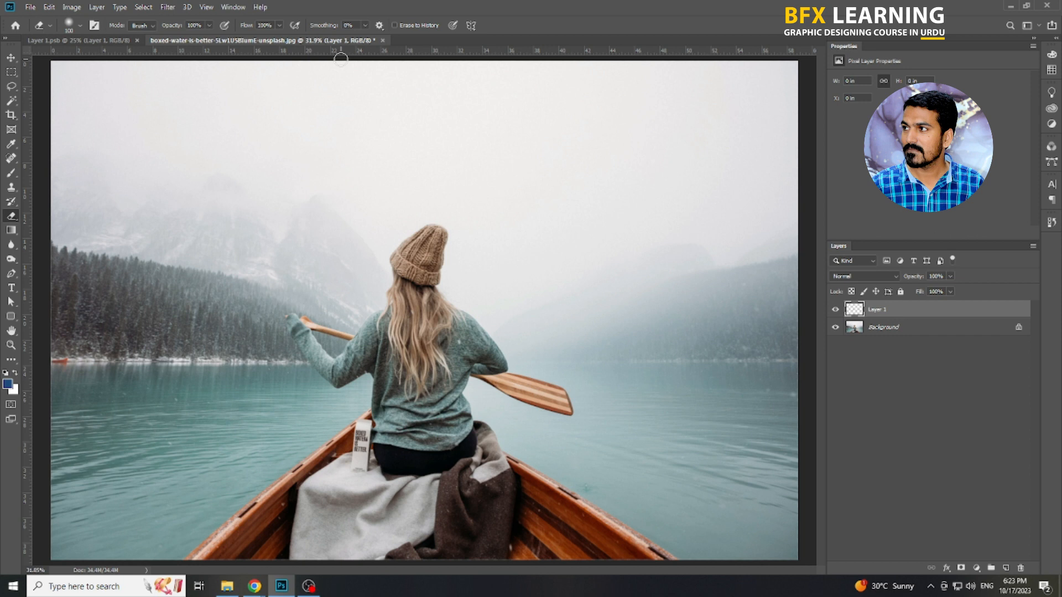
Delete the empty Layer 1 and choose the Magic Eraser Tool.
key(Delete)
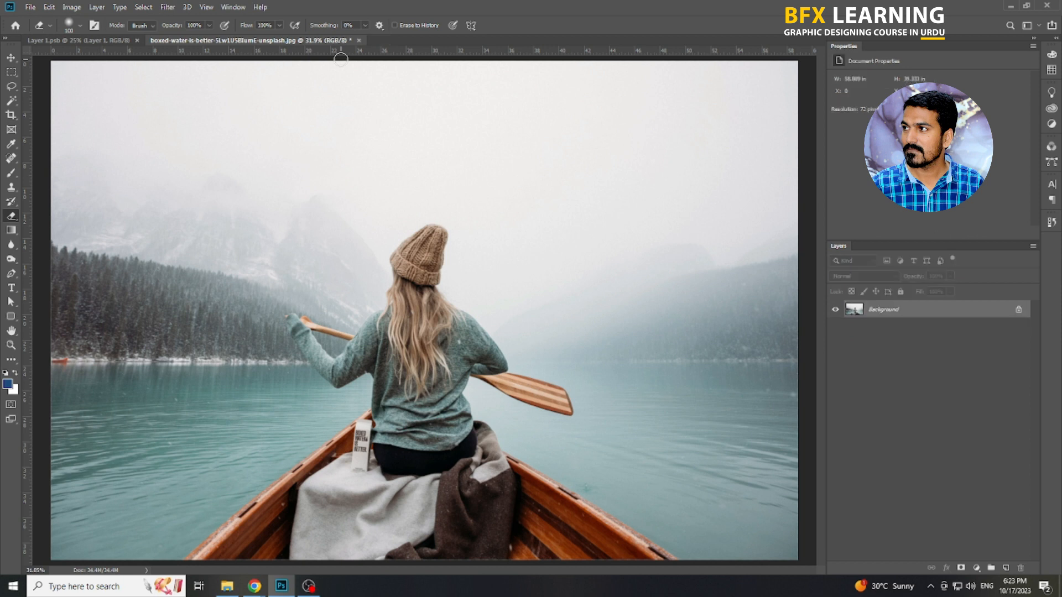
click(12, 217)
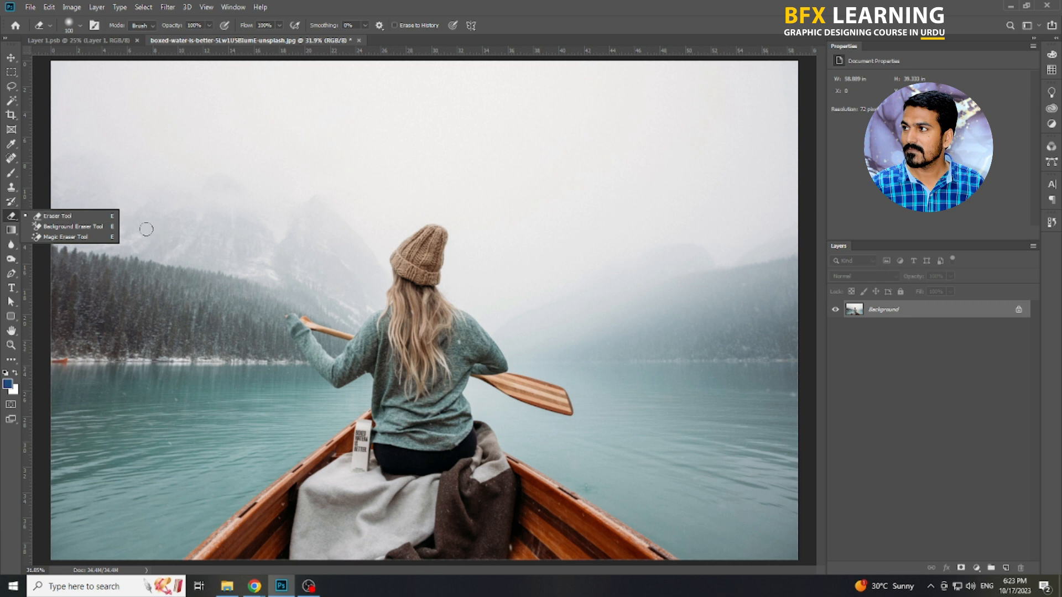
click(66, 237)
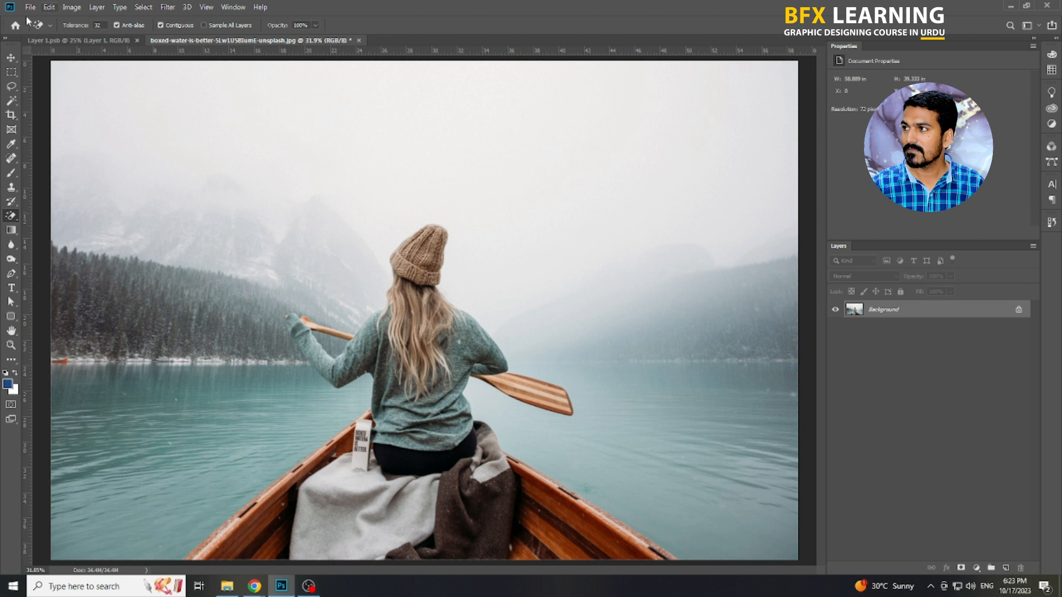
Try selecting the sky with the Magic Wand Tool at tolerance 32, and deselect it.
click(11, 76)
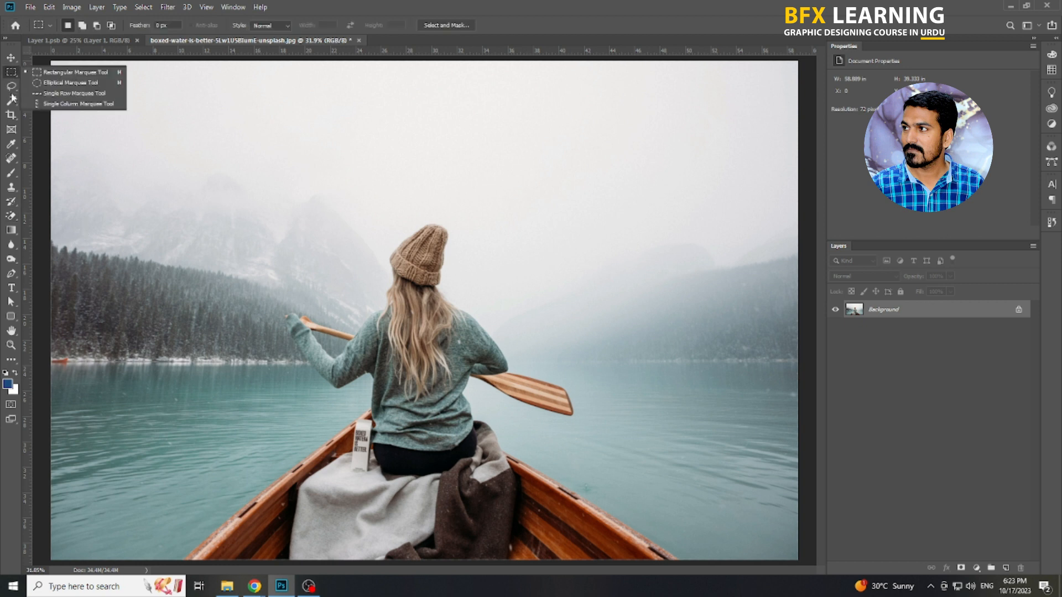
click(12, 103)
right_click(13, 106)
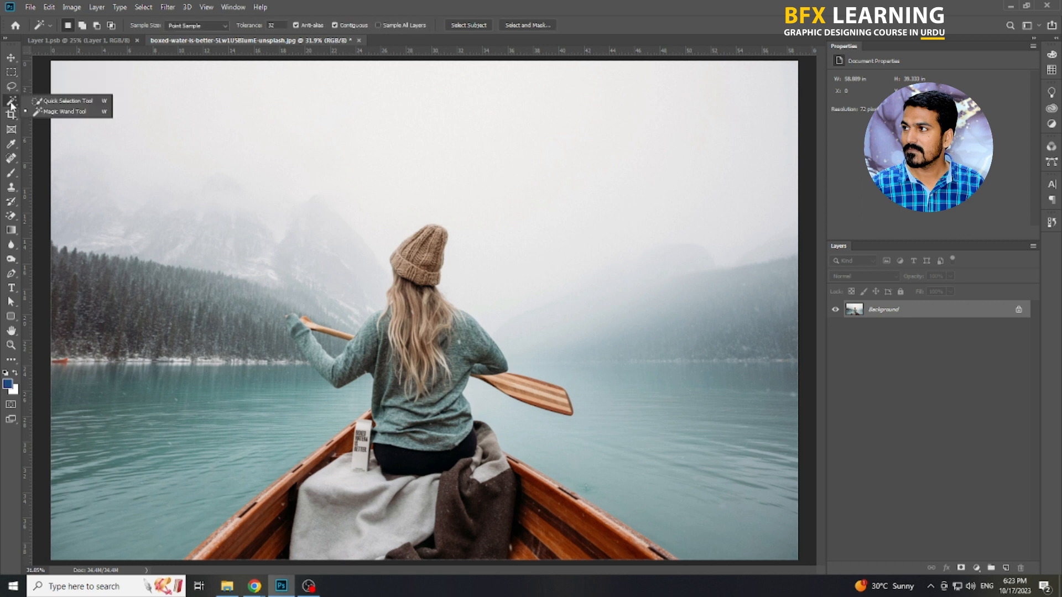
click(76, 112)
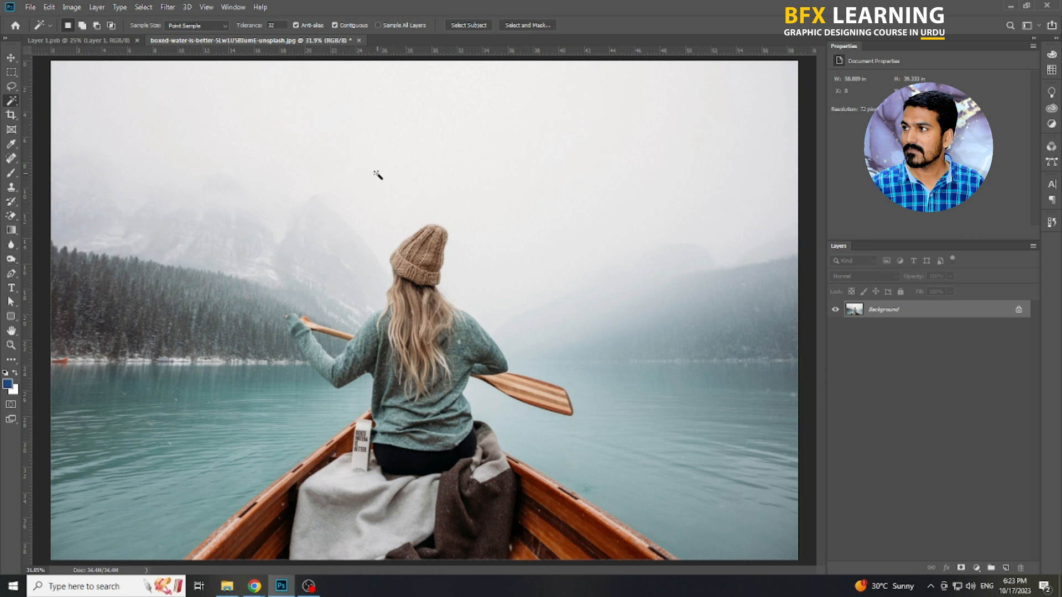
click(603, 159)
key(ctrl+d)
Try erasing the foggy sky on the Background with the Magic Eraser at tolerance 32, undoing each attempt.
click(11, 217)
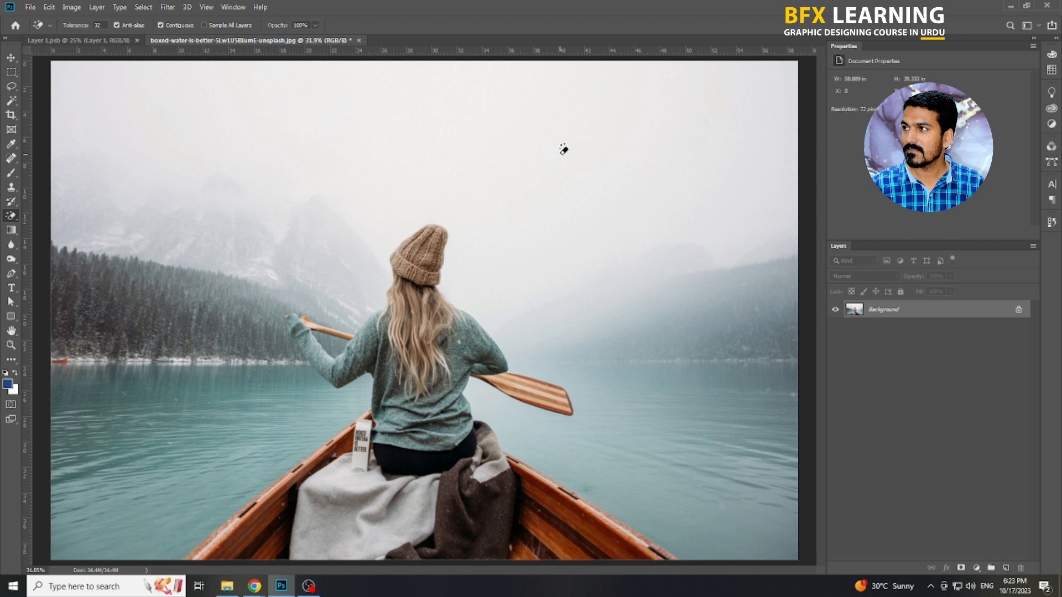
click(563, 149)
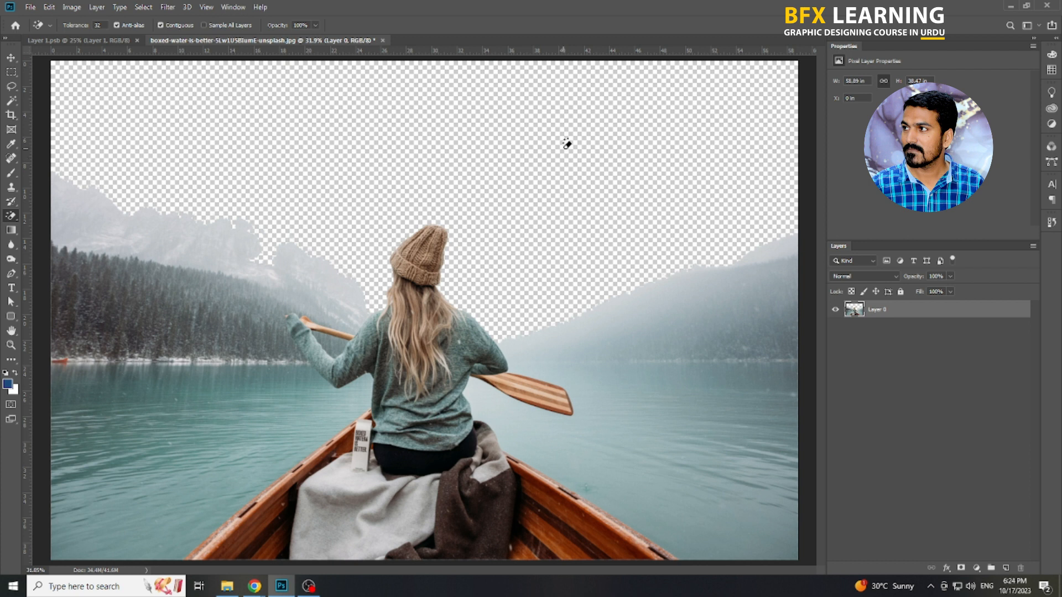
key(F12)
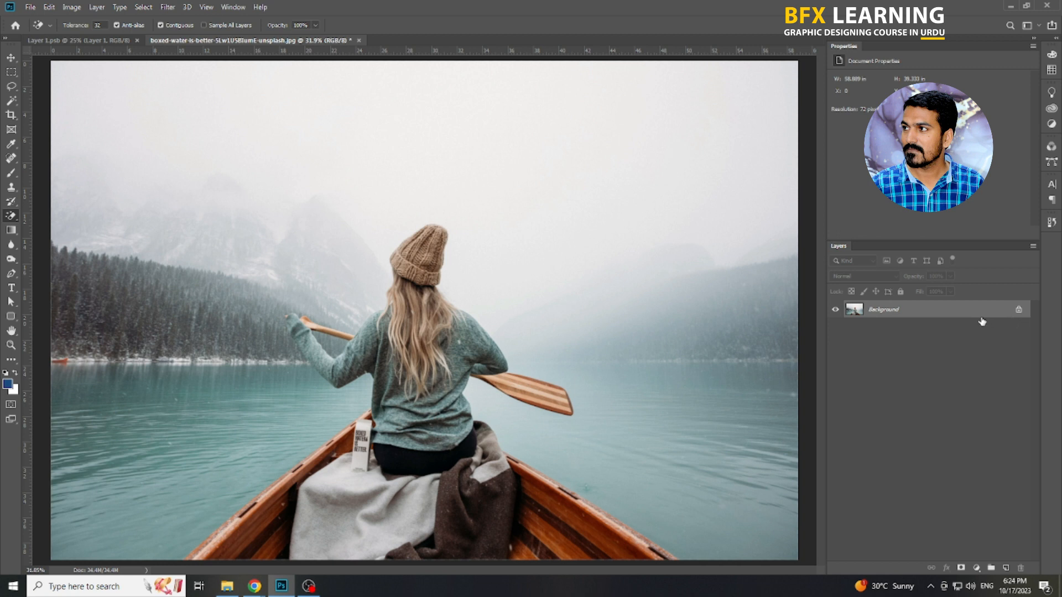
click(676, 153)
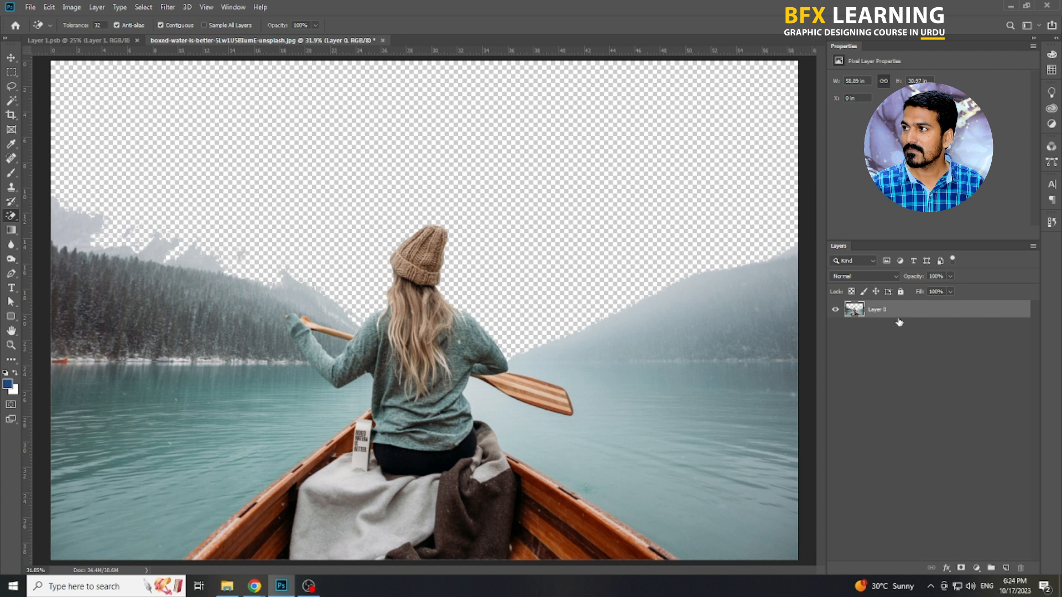
key(ctrl+z)
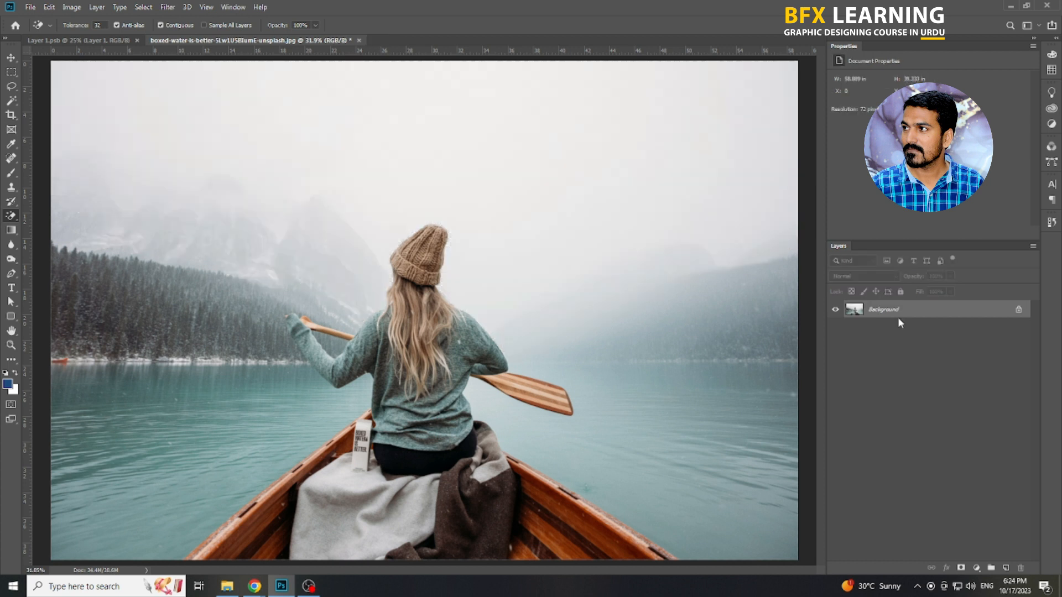
Duplicate the Background layer and erase sky and right-hand hillside on the copy with the 400 px Background Eraser at 30% tolerance.
key(ctrl+j)
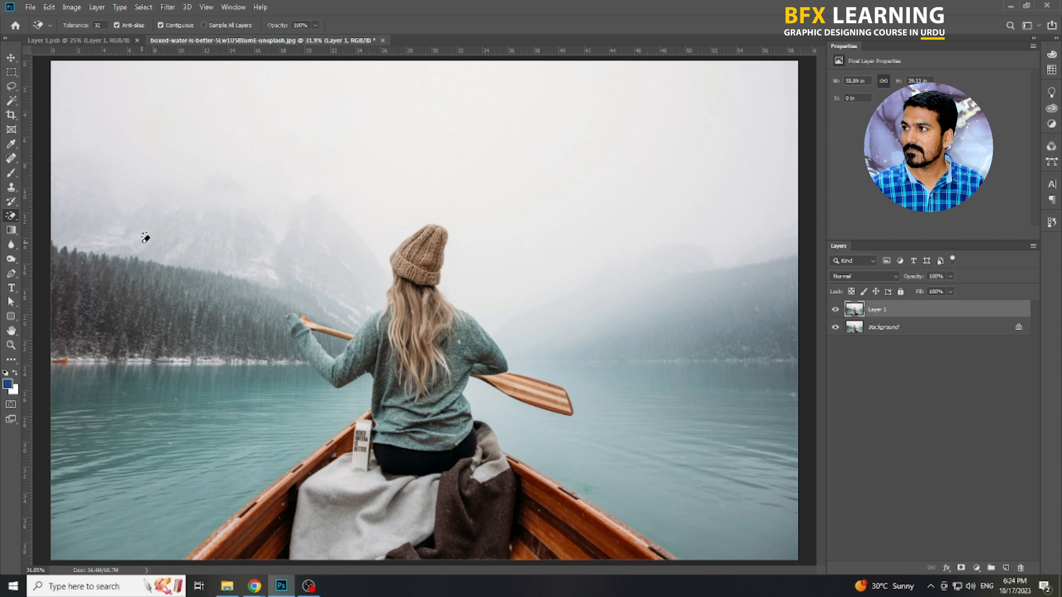
right_click(15, 219)
click(63, 224)
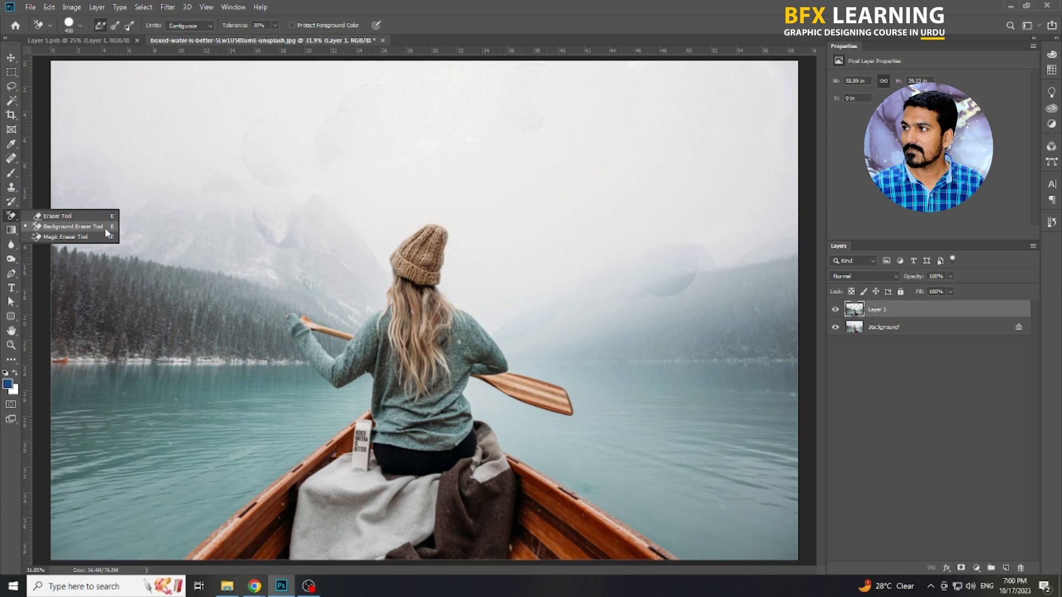
click(64, 224)
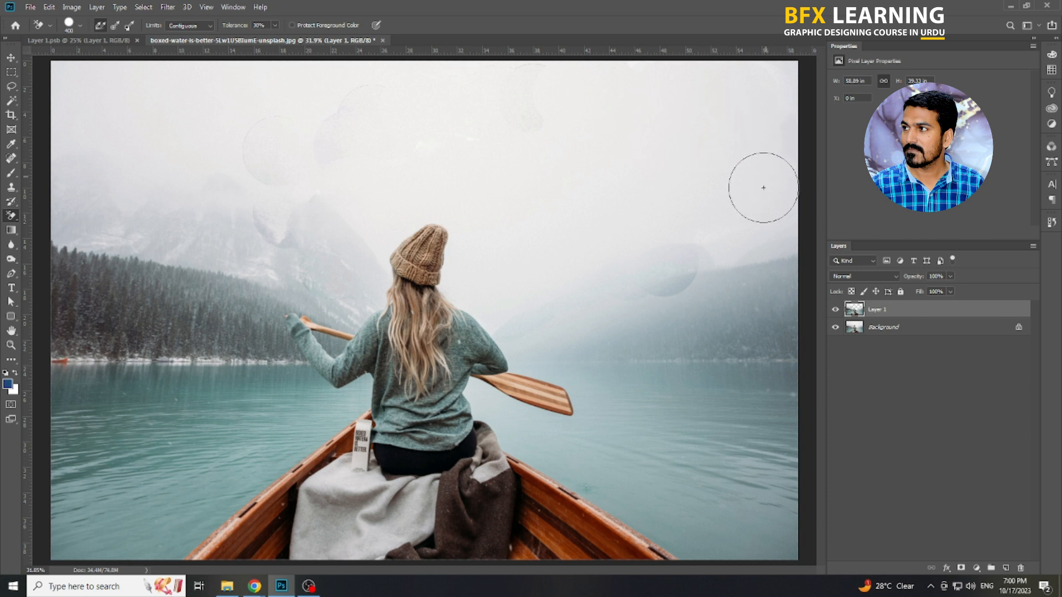
mouse_move(757, 215)
mouse_down()
mouse_move(738, 313)
mouse_move(690, 334)
mouse_move(634, 339)
mouse_move(639, 323)
mouse_move(693, 313)
mouse_move(717, 285)
mouse_move(667, 304)
mouse_move(663, 338)
mouse_move(678, 270)
mouse_move(629, 313)
mouse_move(676, 272)
mouse_move(653, 323)
mouse_up()
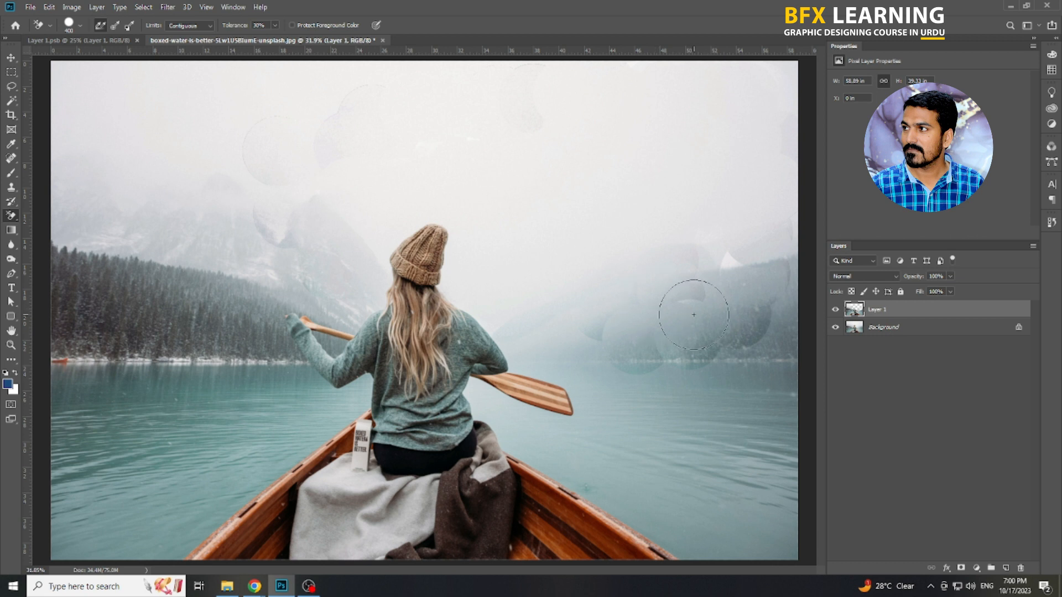
Fill the Background layer with the blue foreground colour and undo the erasing on Layer 1.
click(902, 329)
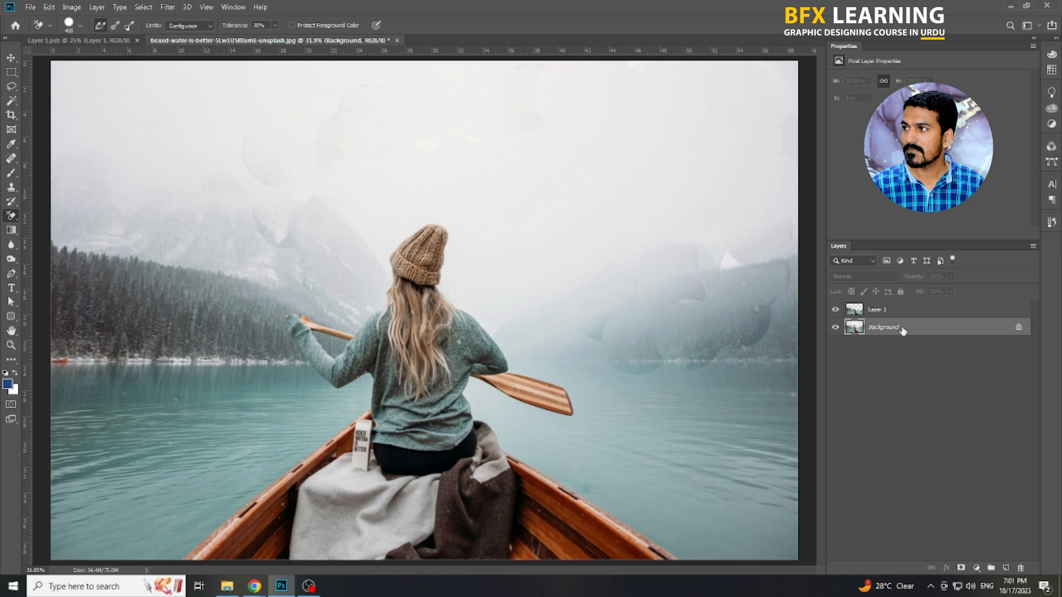
key(alt+BackSpace)
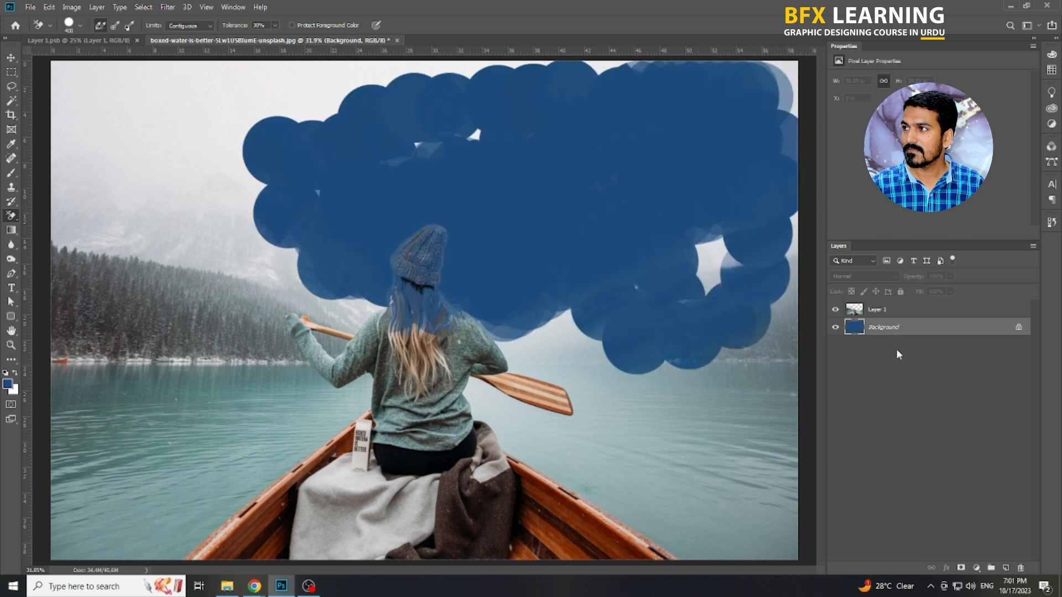
click(915, 312)
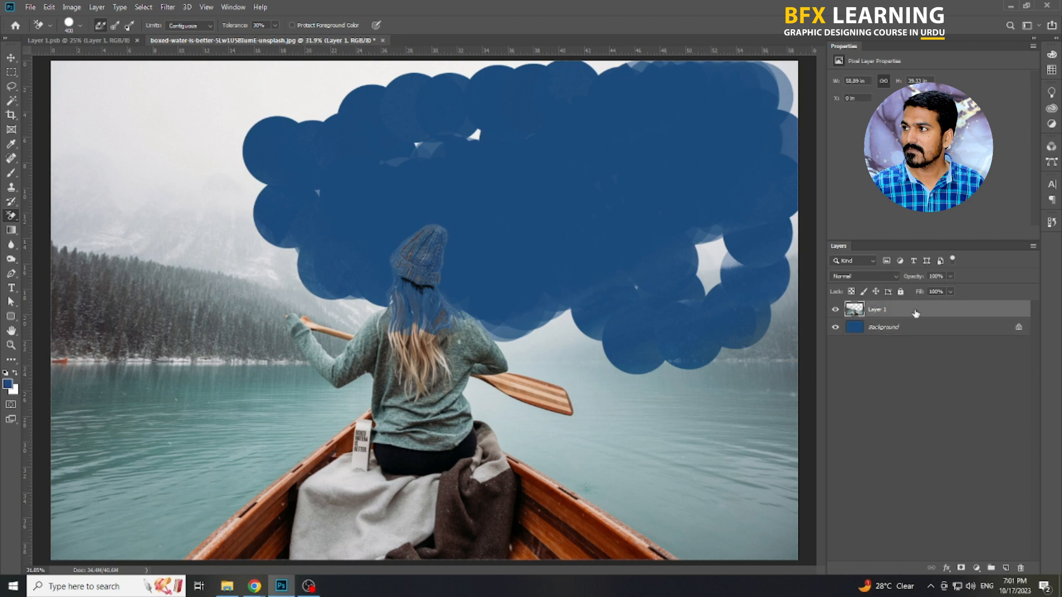
key(ctrl+z)
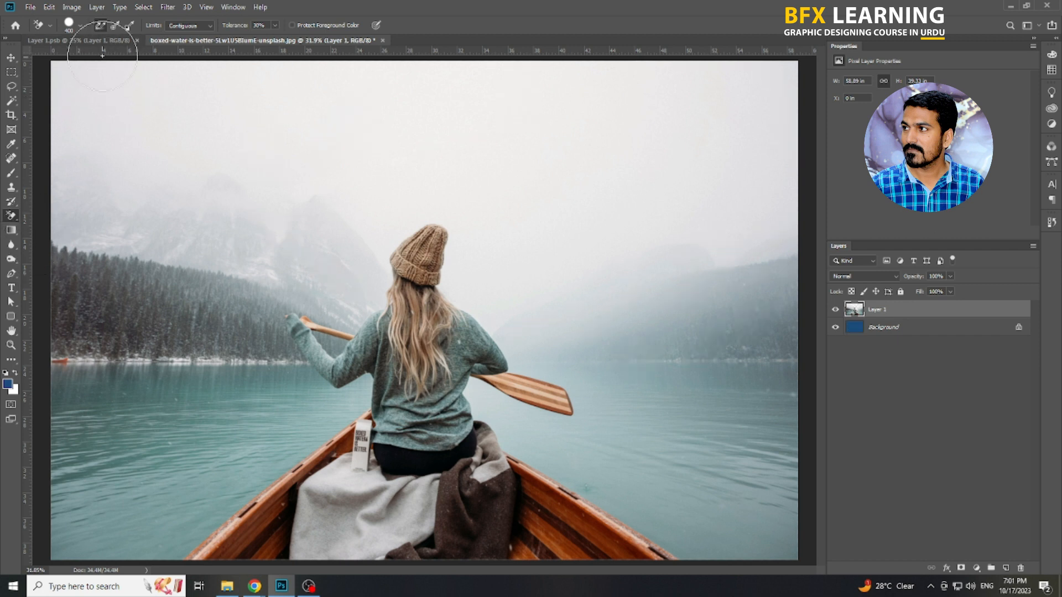
Try the 400 px Background Eraser with Continuous sampling on Layer 1, dabbing over the right-hand sky, hillside and far shoreline.
click(99, 27)
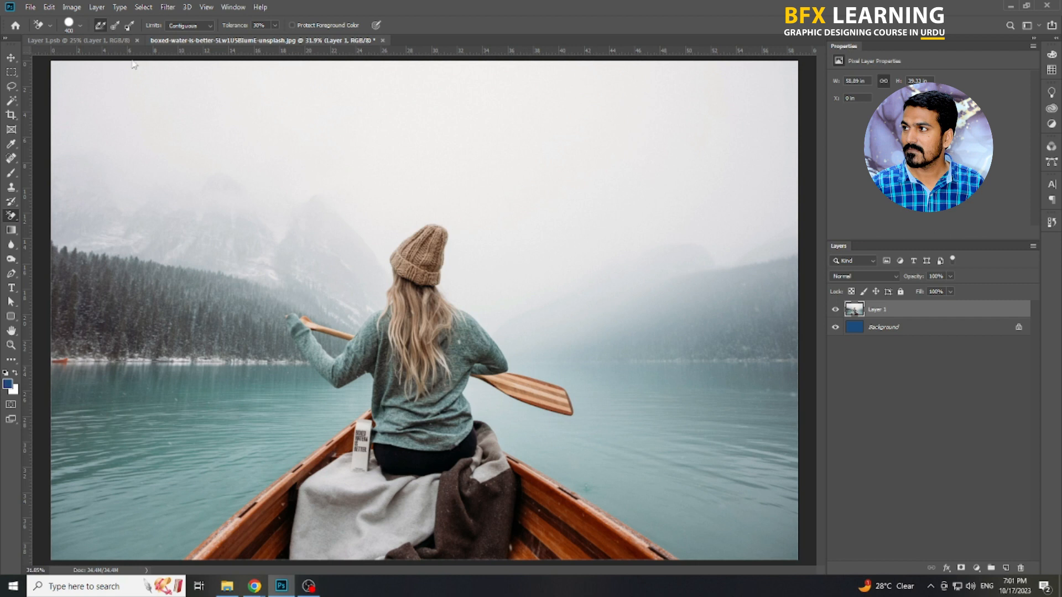
click(738, 161)
click(694, 183)
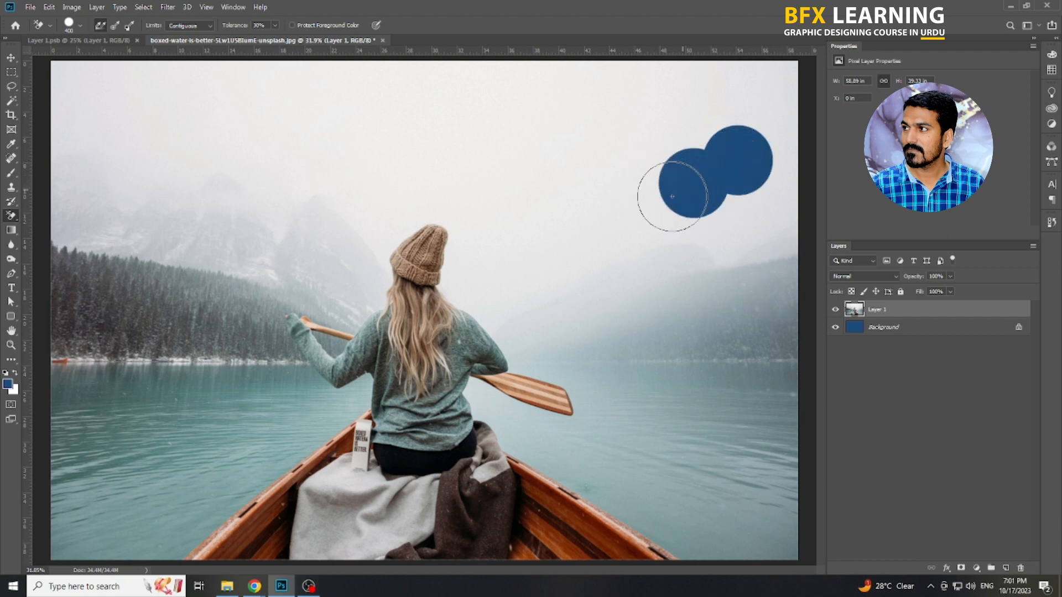
click(648, 209)
click(610, 227)
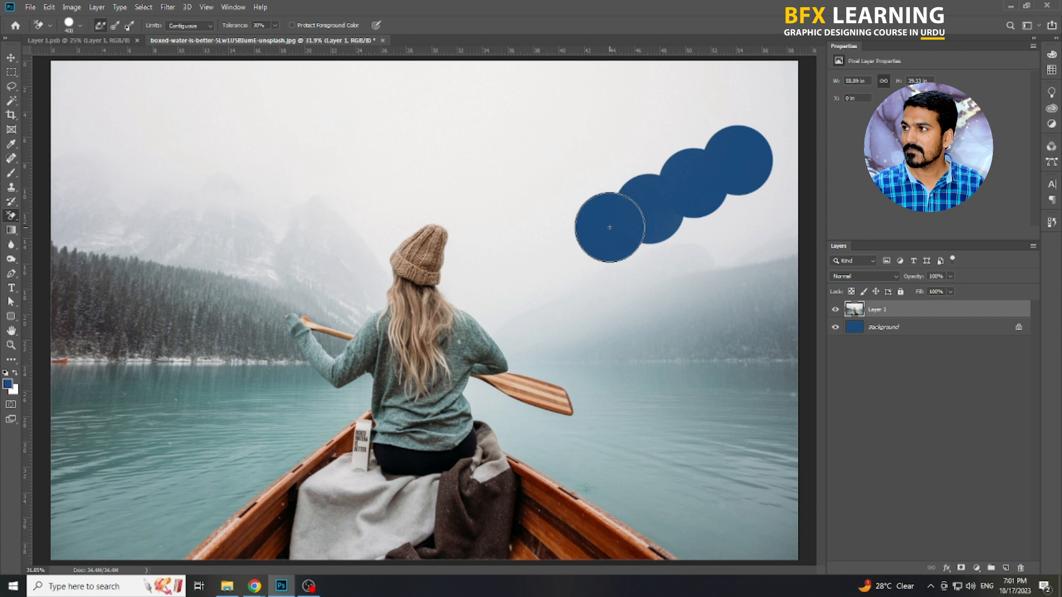
click(655, 246)
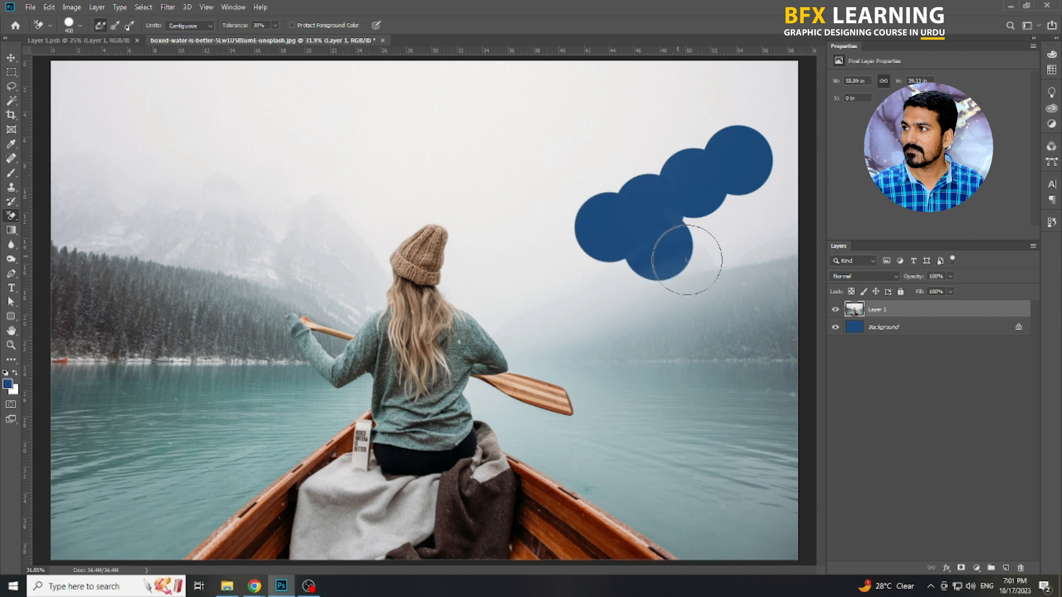
click(703, 271)
click(700, 308)
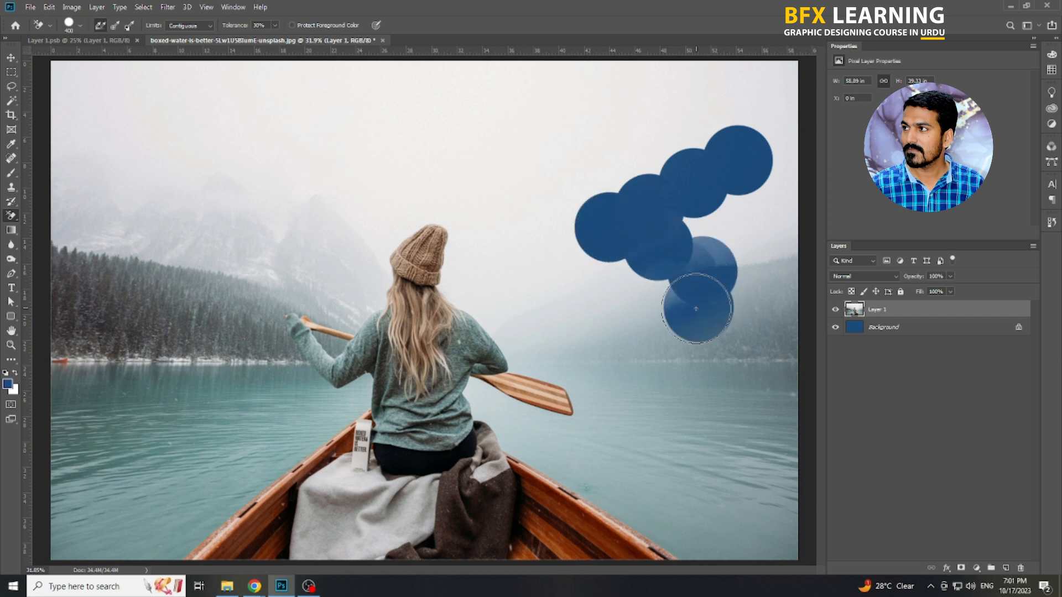
click(661, 300)
click(647, 337)
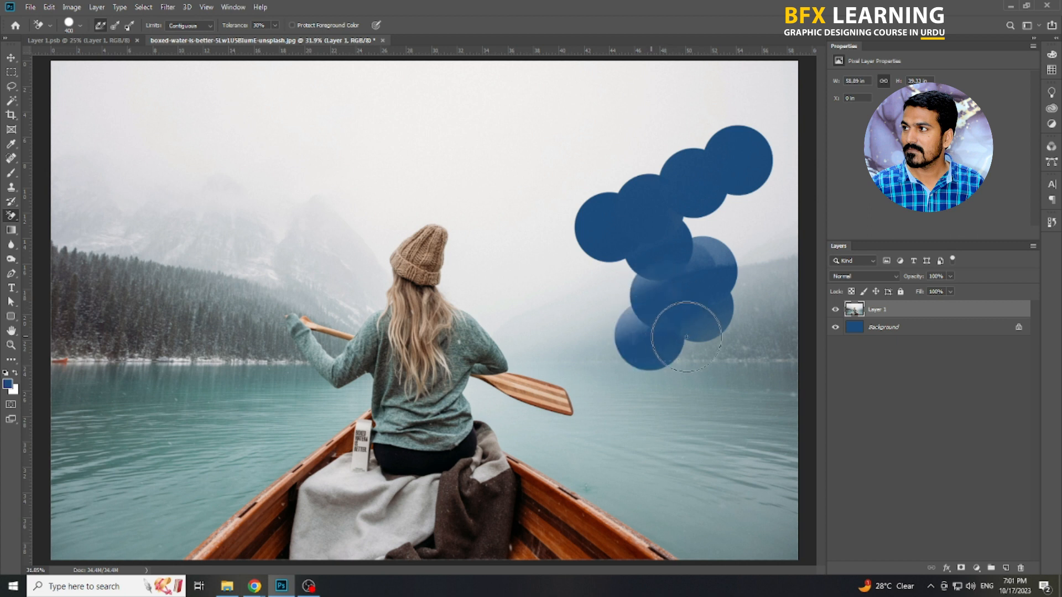
click(691, 349)
click(600, 342)
click(554, 335)
click(517, 332)
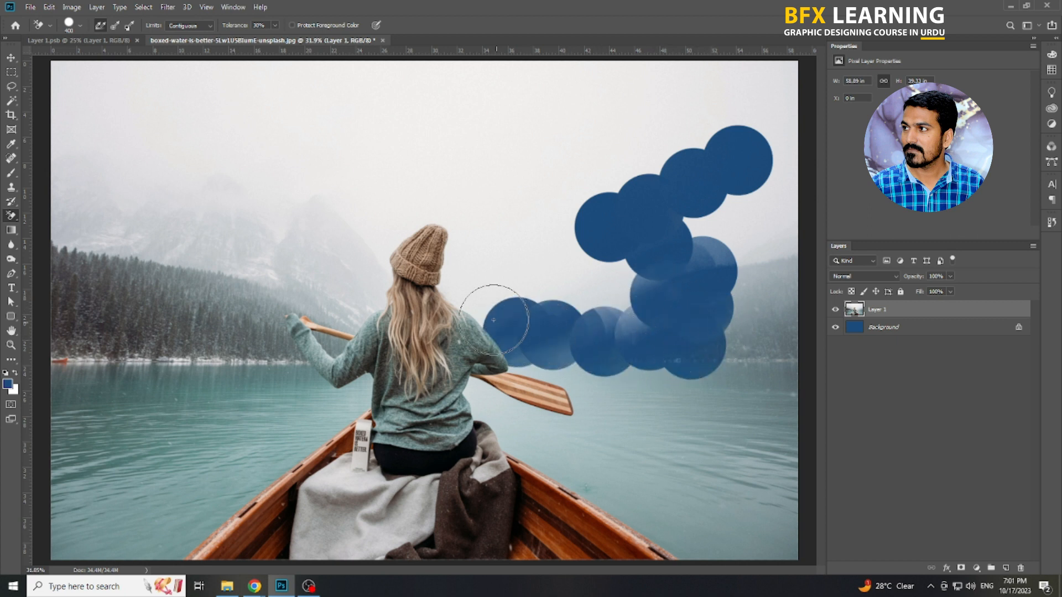
Try erasing across the woman's hat, the left-hand mountains and the pine trees, and undo all the erasing on Layer 1.
click(481, 315)
click(443, 285)
click(422, 270)
click(411, 259)
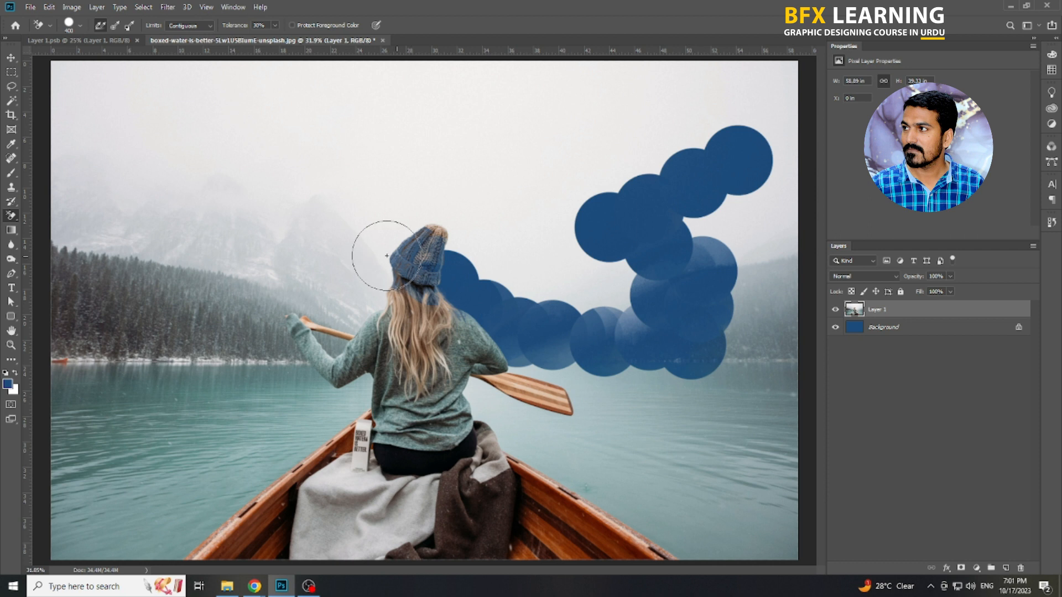
click(385, 251)
click(354, 273)
click(308, 276)
click(246, 263)
click(227, 252)
click(176, 239)
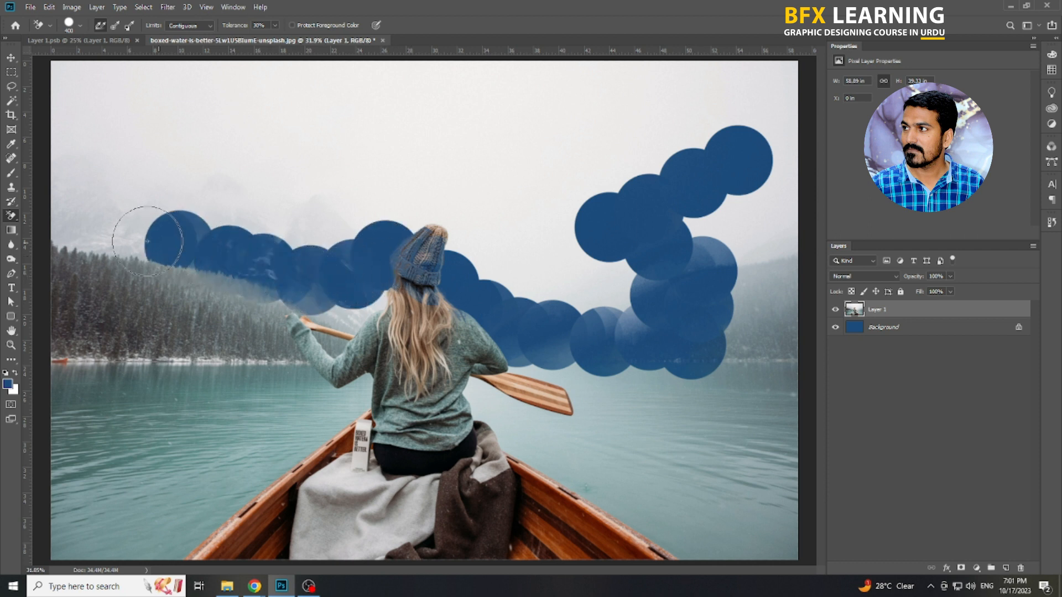
click(128, 232)
click(83, 228)
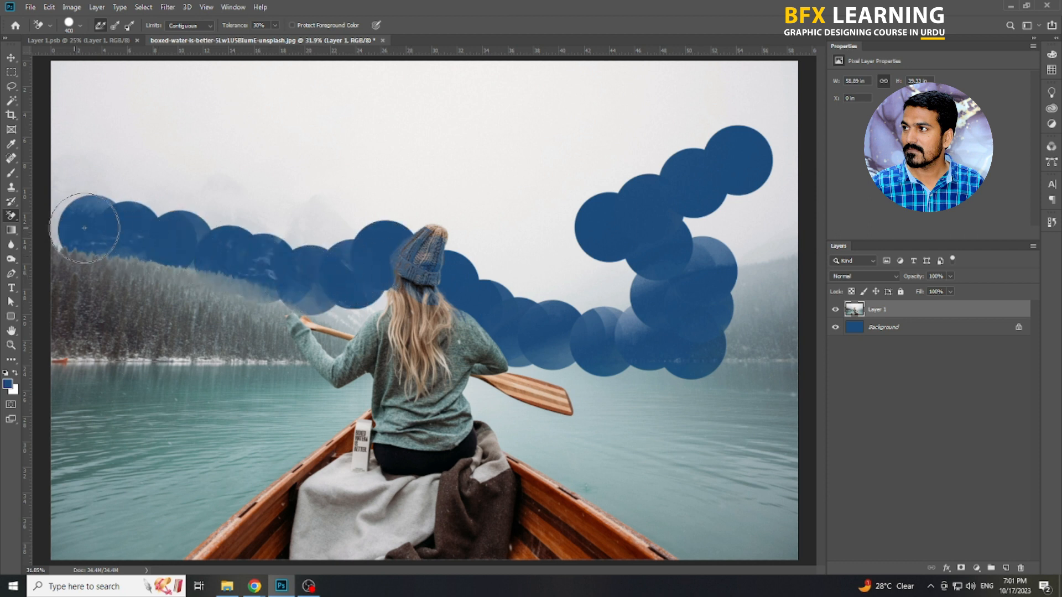
click(295, 239)
click(262, 222)
click(224, 221)
click(107, 205)
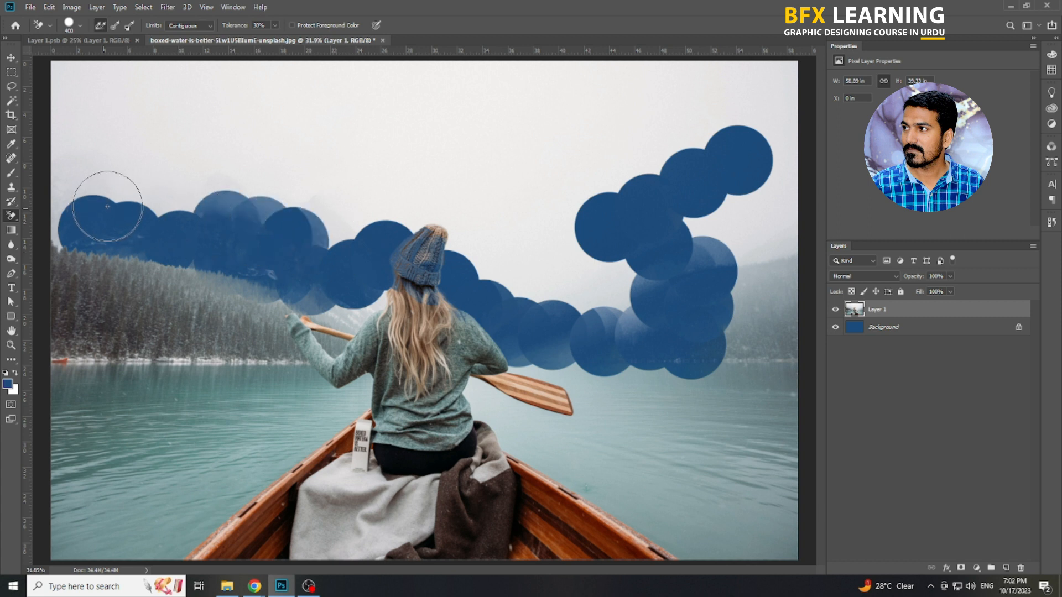
click(172, 201)
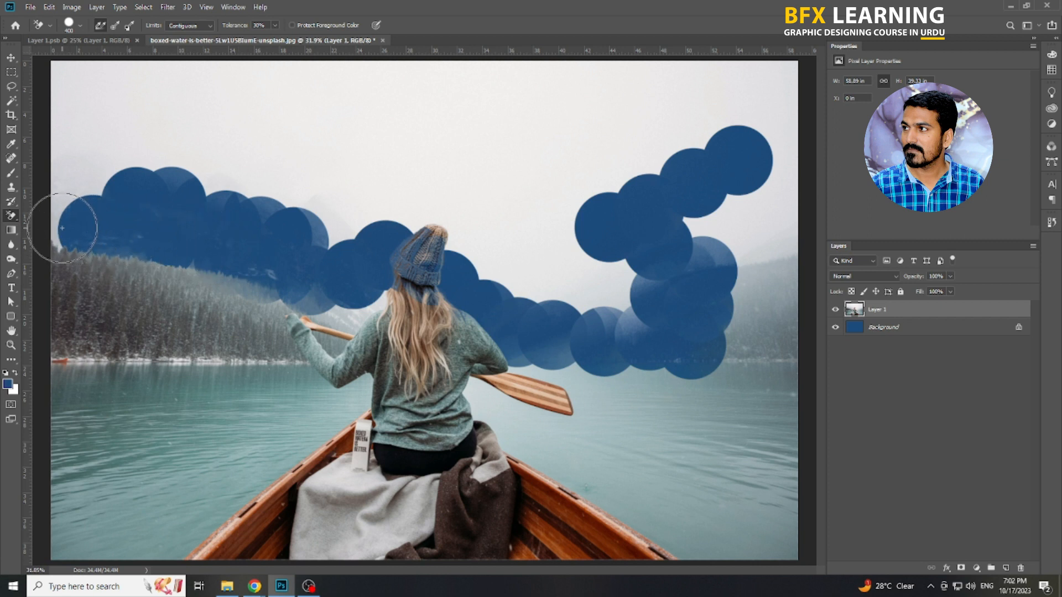
drag(59, 225, 55, 225)
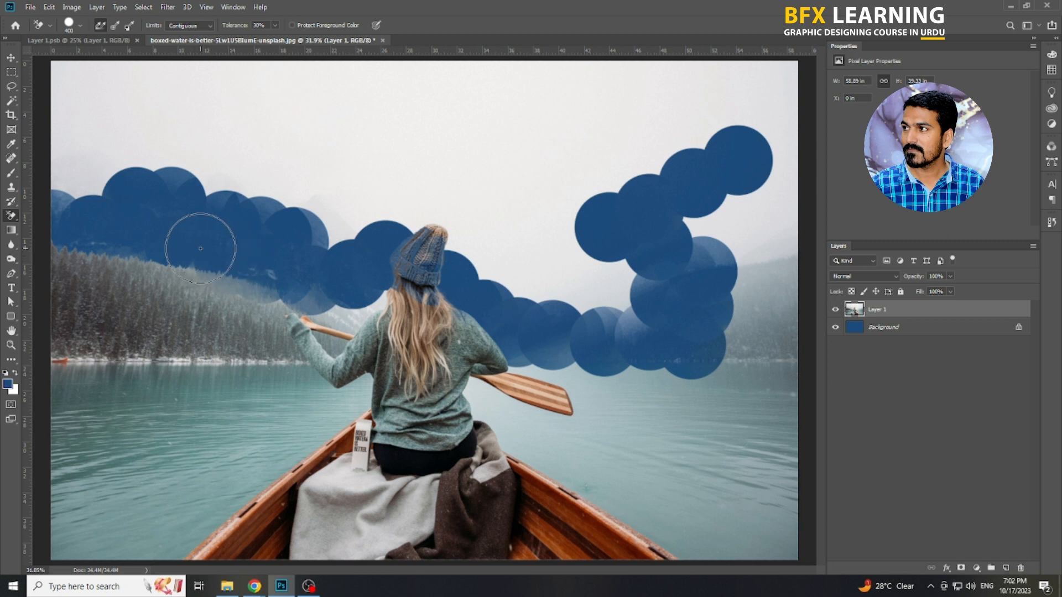
mouse_move(190, 254)
mouse_down()
mouse_move(183, 293)
mouse_move(166, 308)
mouse_move(173, 344)
mouse_up()
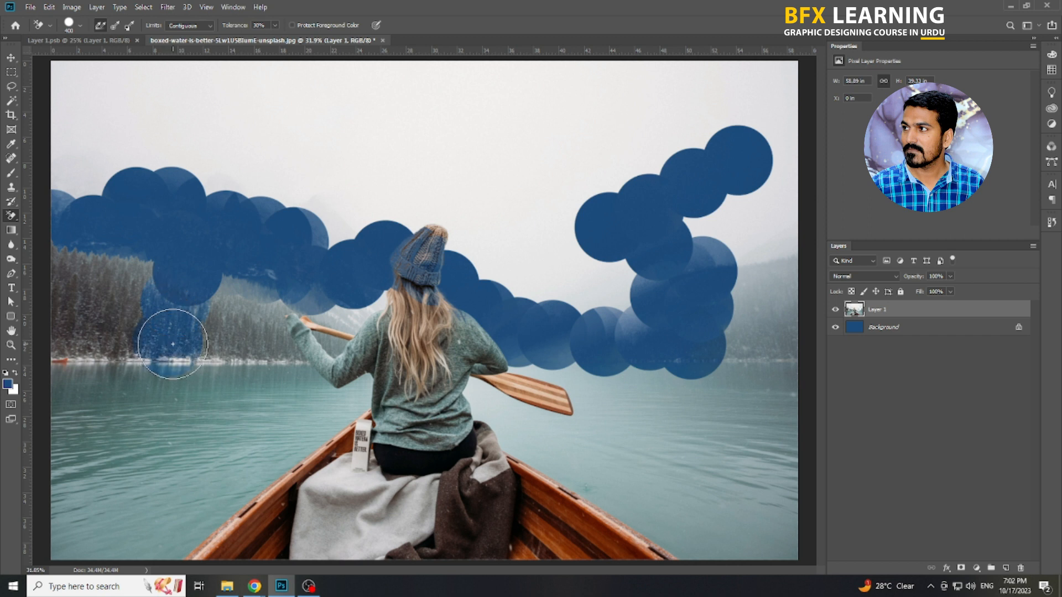
key(F12)
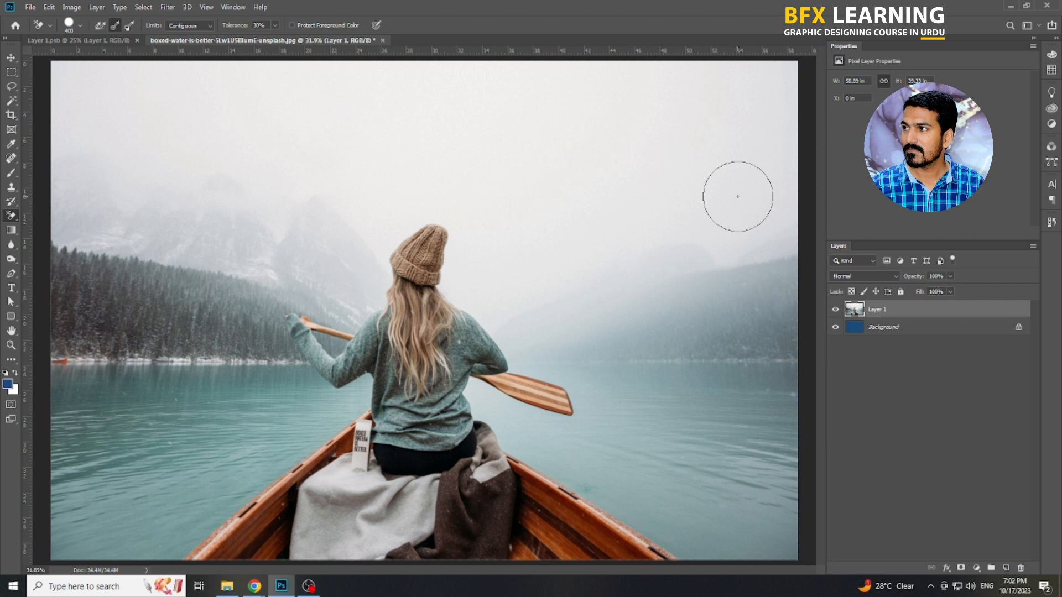
Enlarge the Background Eraser to 500 px and erase the sky and left-hand mountains around the woman using Once sampling.
key(bracketright)
key(bracketleft)
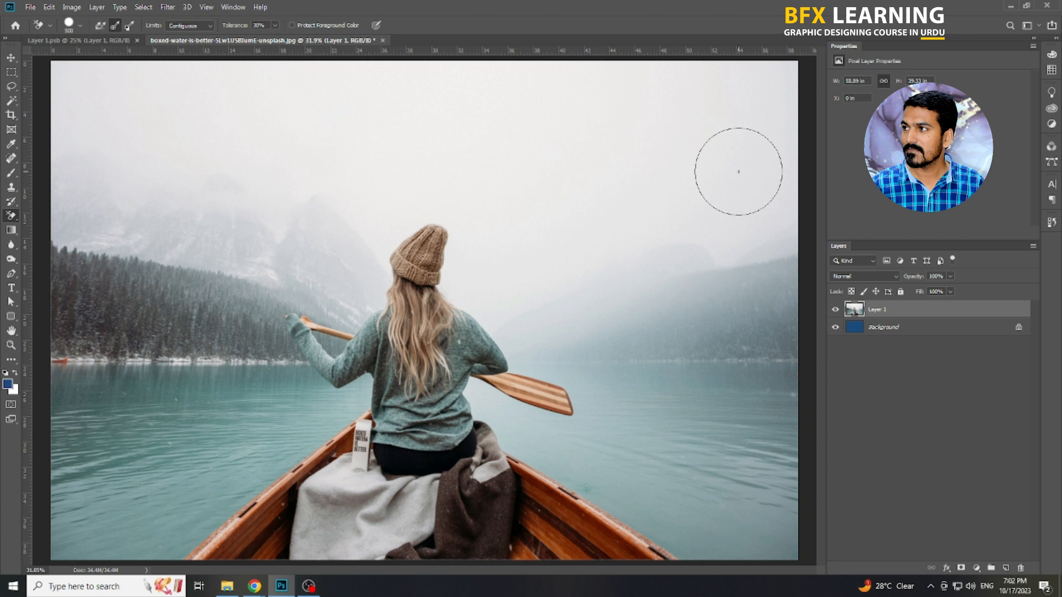
click(739, 172)
click(694, 203)
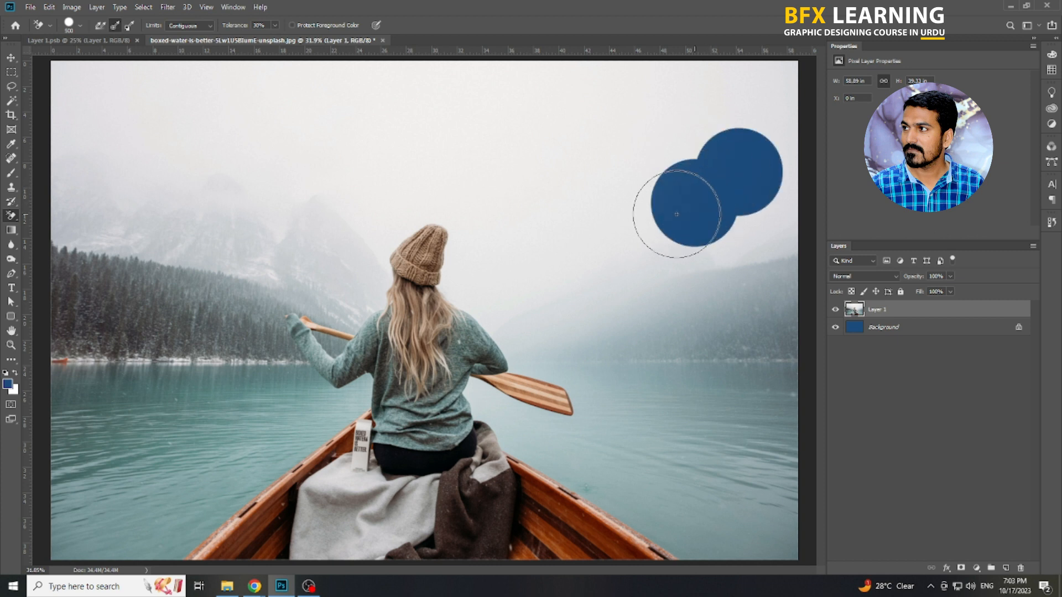
click(645, 228)
mouse_move(587, 259)
mouse_down()
mouse_move(413, 282)
mouse_move(79, 208)
mouse_move(216, 233)
mouse_move(100, 207)
mouse_move(12, 199)
mouse_move(94, 220)
mouse_move(85, 221)
mouse_move(81, 167)
mouse_move(59, 162)
mouse_move(105, 194)
mouse_move(106, 129)
mouse_move(95, 95)
mouse_move(82, 133)
mouse_move(78, 52)
mouse_move(59, 121)
mouse_move(72, 79)
mouse_move(150, 161)
mouse_move(184, 173)
mouse_move(229, 141)
mouse_move(312, 159)
mouse_move(348, 184)
mouse_move(490, 152)
mouse_move(589, 181)
mouse_move(425, 203)
mouse_move(451, 232)
mouse_move(478, 249)
mouse_move(618, 237)
mouse_move(327, 214)
mouse_move(393, 242)
mouse_move(693, 237)
mouse_move(794, 163)
mouse_move(670, 208)
mouse_move(643, 185)
mouse_move(799, 131)
mouse_move(610, 175)
mouse_move(761, 130)
mouse_move(789, 116)
mouse_move(755, 102)
mouse_move(800, 93)
mouse_move(514, 63)
mouse_move(397, 59)
mouse_move(272, 75)
mouse_move(608, 116)
mouse_move(608, 135)
mouse_move(497, 116)
mouse_move(521, 85)
mouse_move(674, 83)
mouse_up()
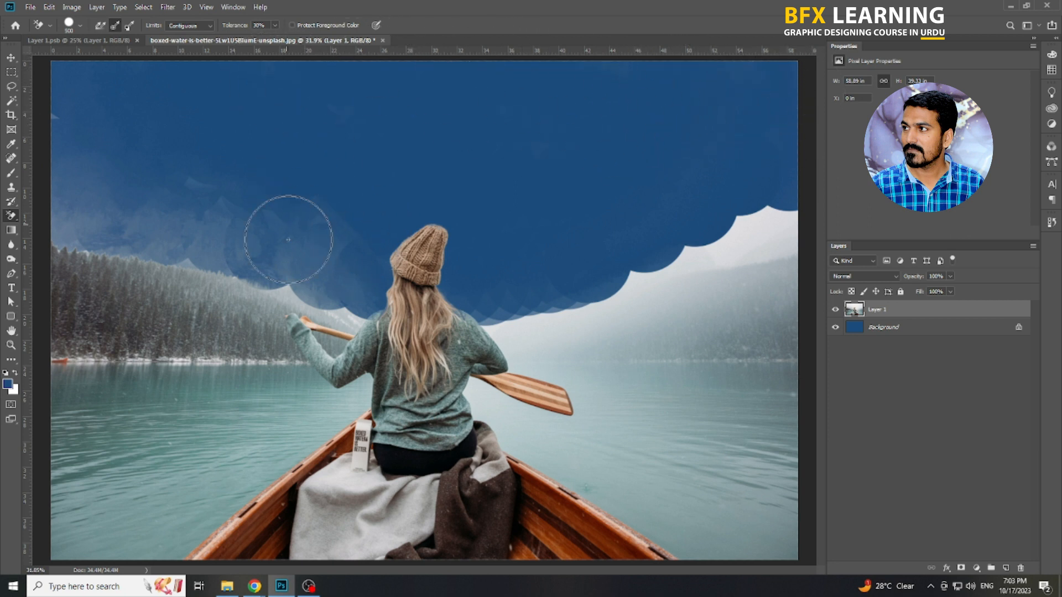
mouse_move(334, 288)
mouse_down()
mouse_move(348, 269)
mouse_move(279, 229)
mouse_move(206, 207)
mouse_move(92, 231)
mouse_move(89, 198)
mouse_move(139, 193)
mouse_move(154, 207)
mouse_move(198, 209)
mouse_move(246, 243)
mouse_move(343, 223)
mouse_move(384, 255)
mouse_move(294, 204)
mouse_move(337, 219)
mouse_up()
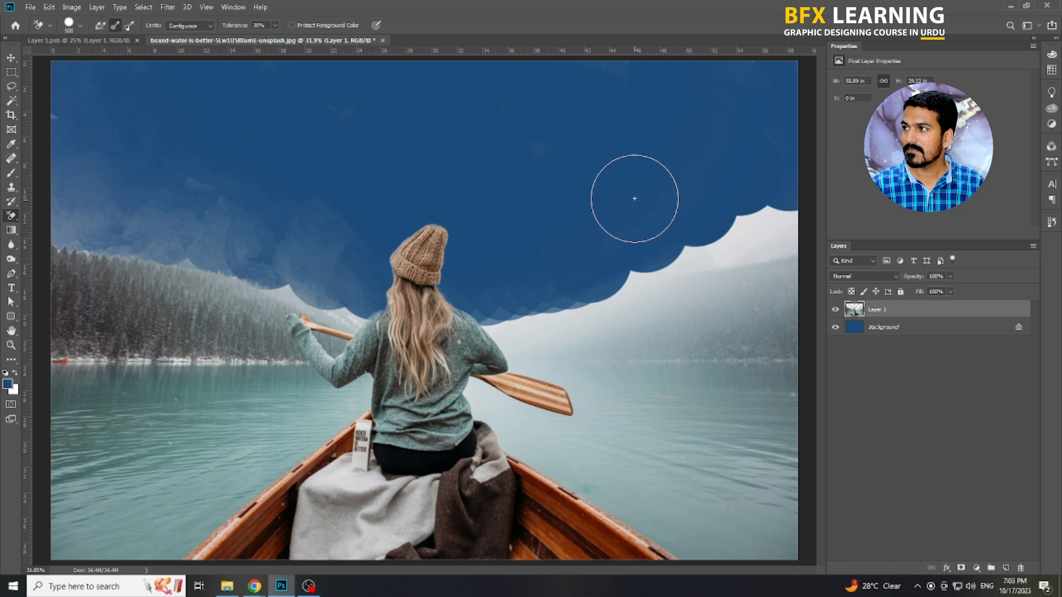
Lower the eraser brush's hardness and erase the ragged sky edge along both hillsides and the remaining mountain traces.
right_click(566, 159)
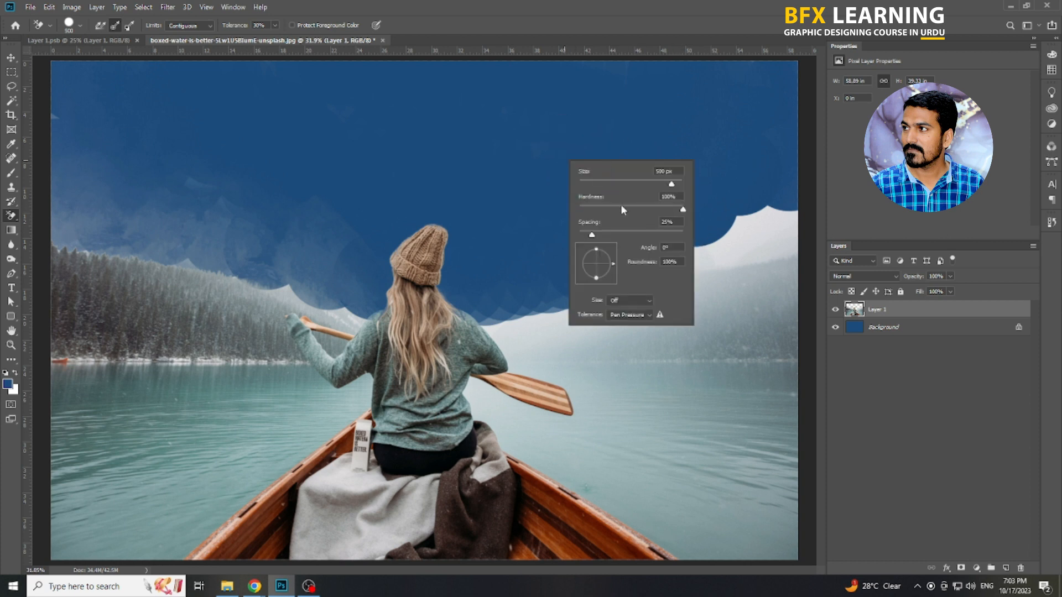
key(Return)
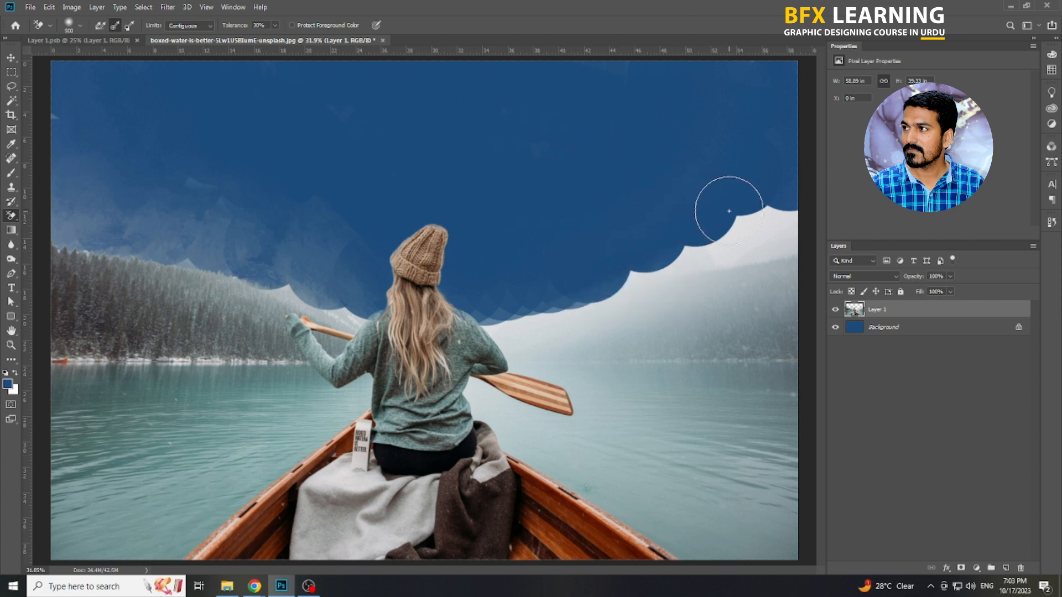
click(763, 223)
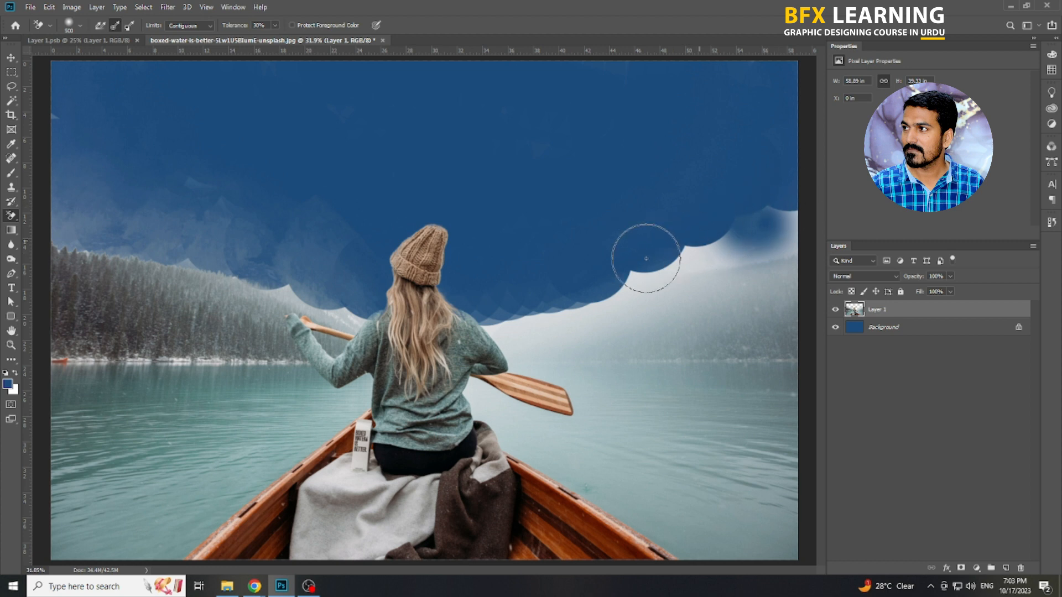
mouse_move(606, 287)
mouse_down()
mouse_move(806, 227)
mouse_move(610, 282)
mouse_move(794, 211)
mouse_move(500, 316)
mouse_move(630, 296)
mouse_move(639, 291)
mouse_move(535, 310)
mouse_move(630, 282)
mouse_move(801, 206)
mouse_move(555, 286)
mouse_move(462, 295)
mouse_move(413, 268)
mouse_move(350, 301)
mouse_move(259, 269)
mouse_move(344, 308)
mouse_move(271, 283)
mouse_move(300, 287)
mouse_move(272, 287)
mouse_up()
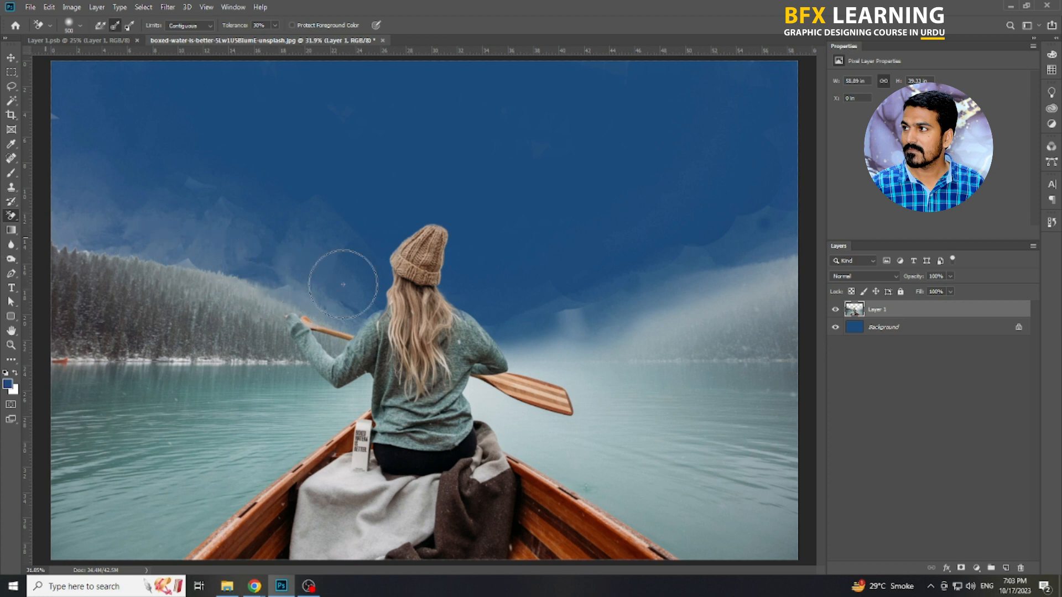
drag(178, 209, 225, 225)
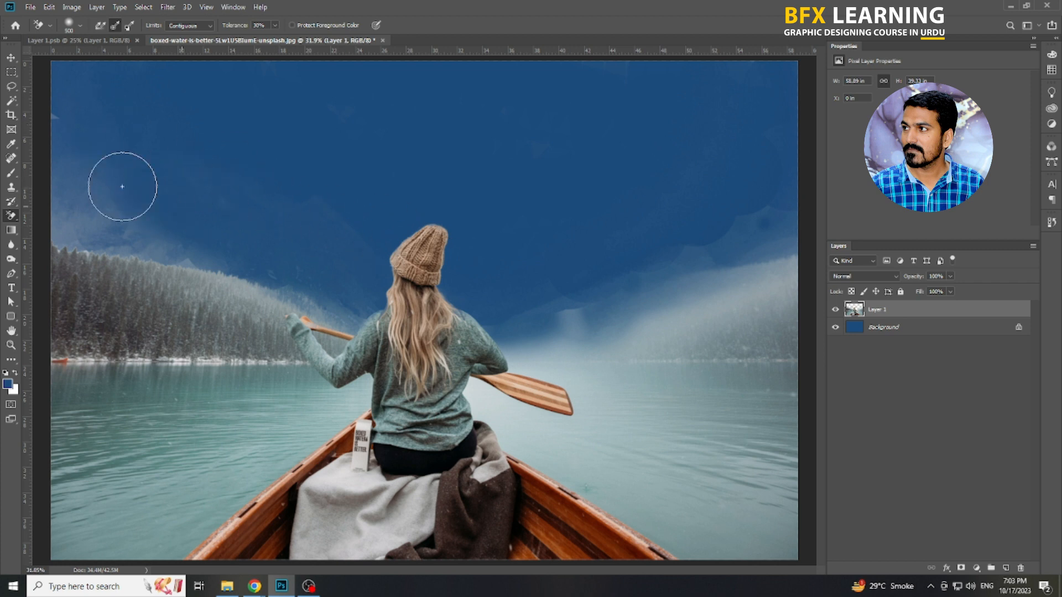
drag(140, 215, 71, 189)
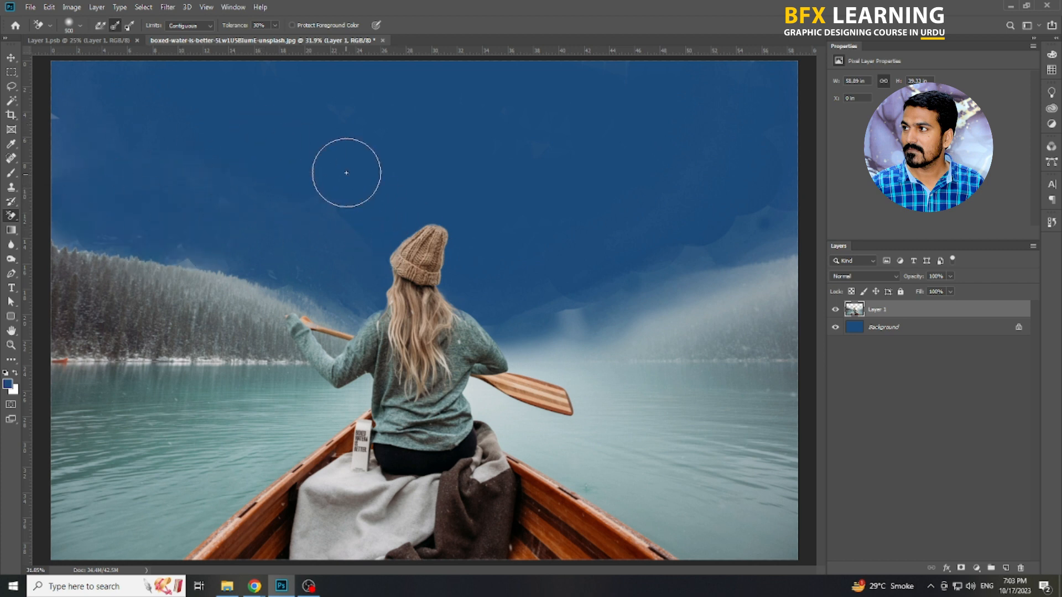
mouse_move(674, 211)
mouse_down()
mouse_move(765, 214)
mouse_move(737, 236)
mouse_move(744, 207)
mouse_move(682, 229)
mouse_move(725, 246)
mouse_move(693, 221)
mouse_up()
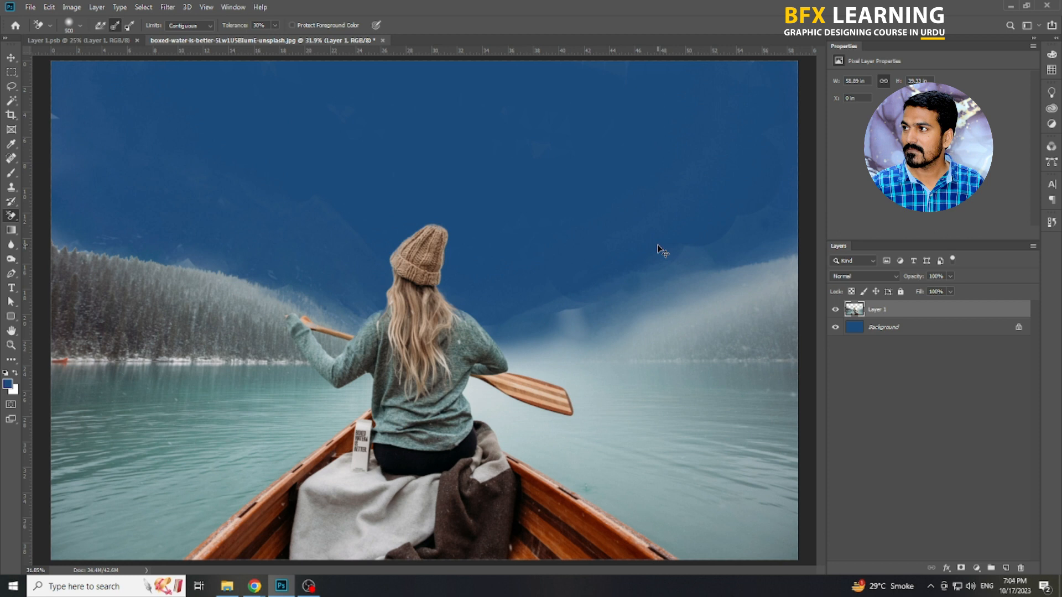
Undo the last erasing strokes and revert the photo to its original saved state.
key(ctrl+z)
key(ctrl+z)
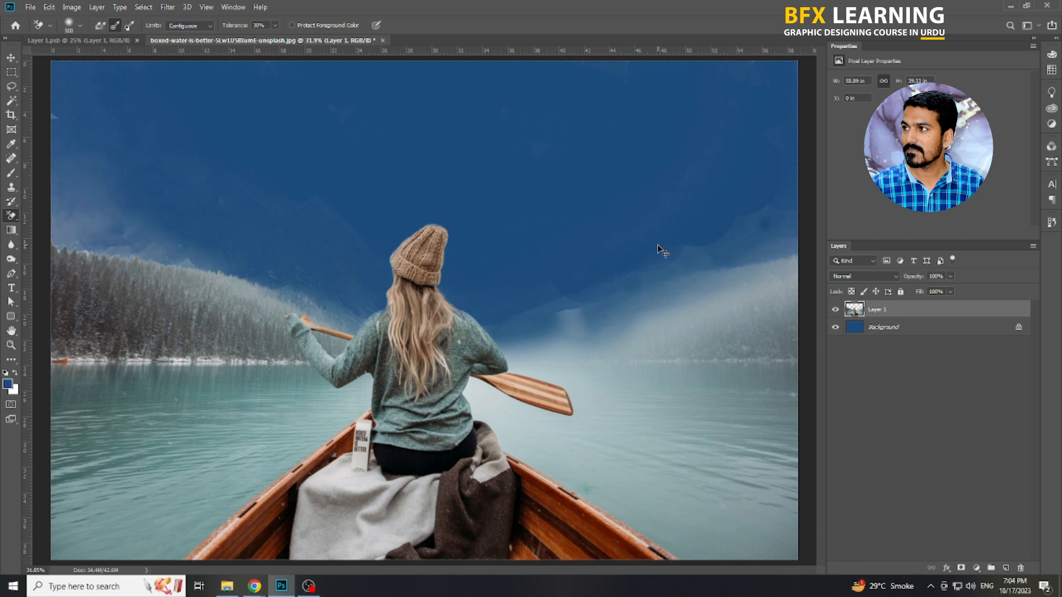
key(F12)
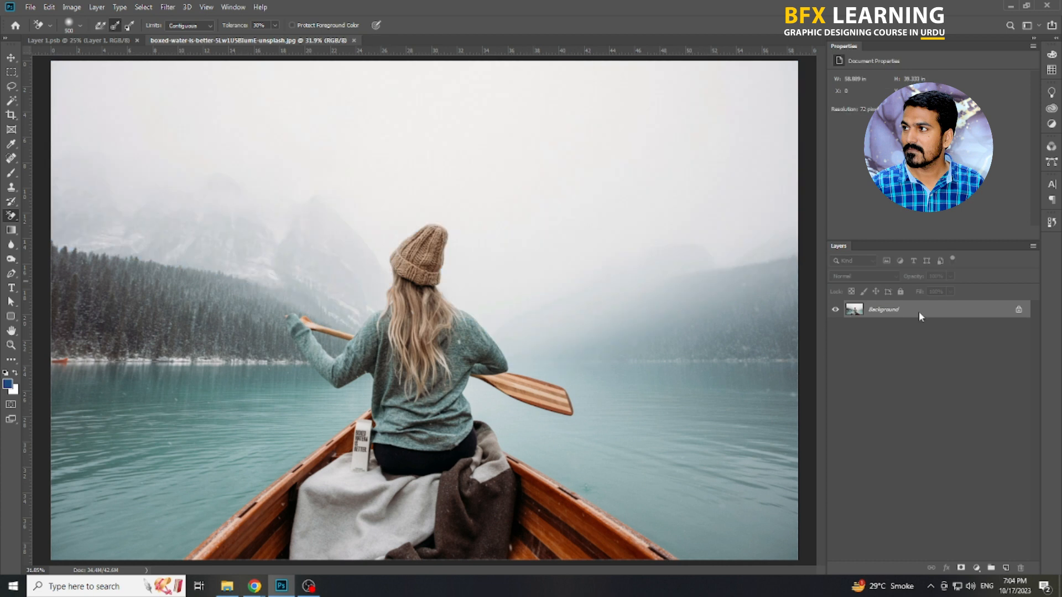
Duplicate the Background layer, fill the original Background with the blue foreground colour, and select the Layer 1 copy.
key(ctrl+j)
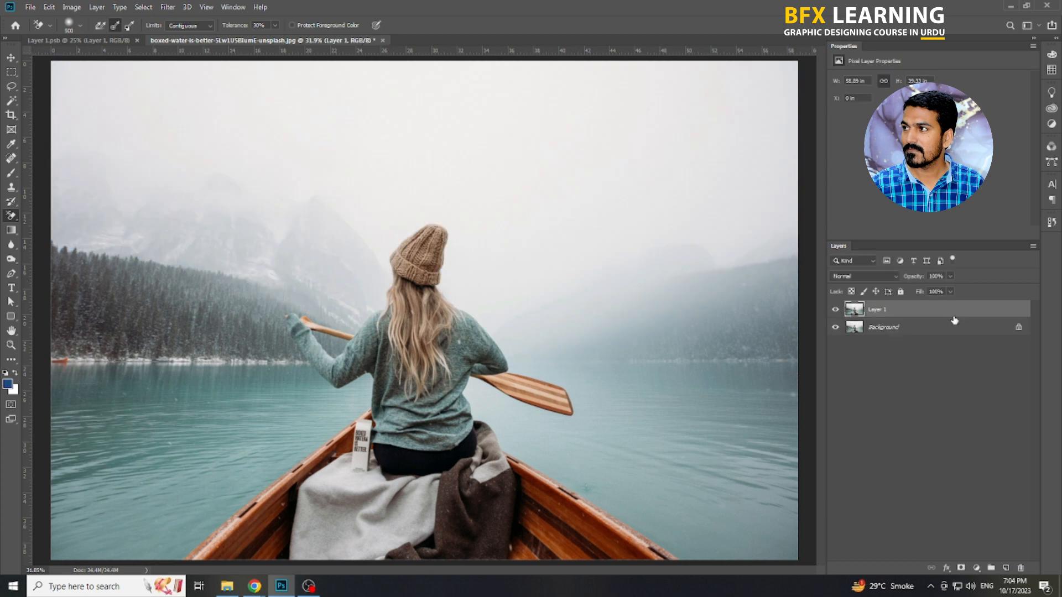
click(966, 333)
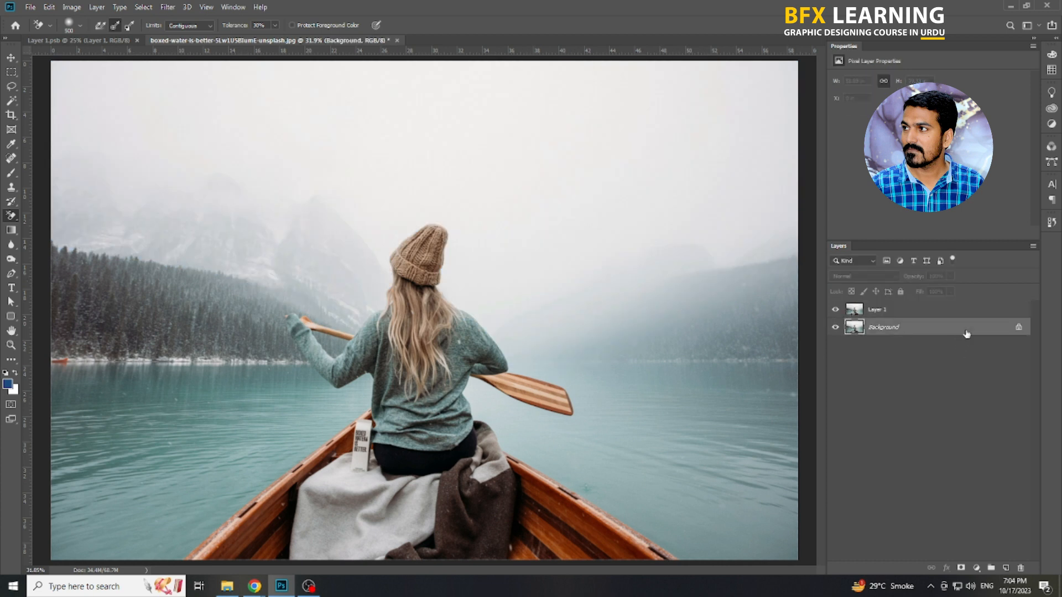
click(971, 310)
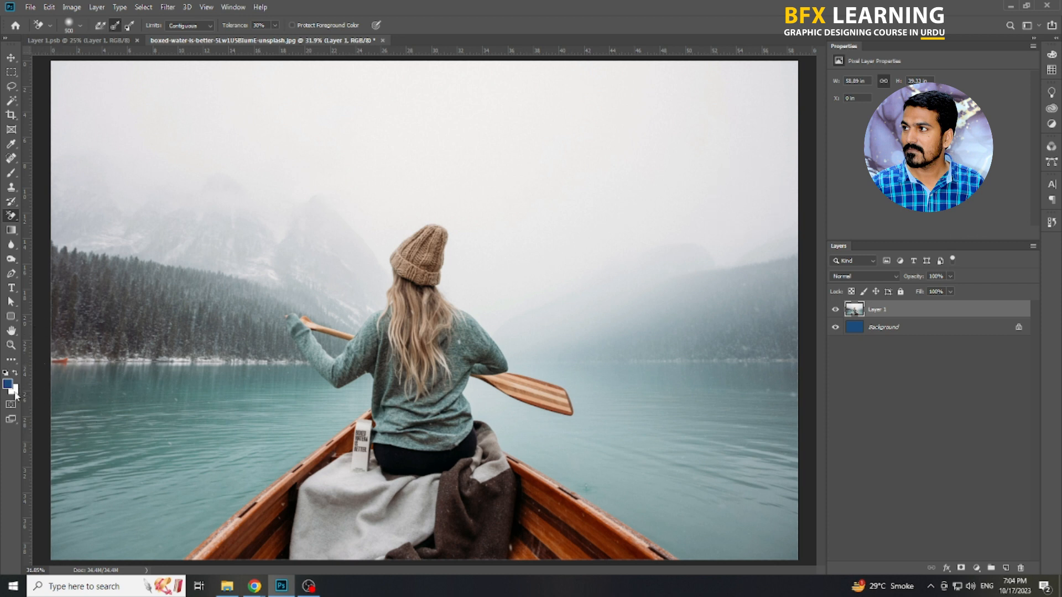
Try erasing the sky on Layer 1 with the soft 500 px Background Eraser, and undo the stroke.
mouse_move(767, 102)
mouse_down()
mouse_move(709, 182)
mouse_move(705, 312)
mouse_move(706, 237)
mouse_move(663, 305)
mouse_move(711, 233)
mouse_move(622, 215)
mouse_move(511, 141)
mouse_move(375, 70)
mouse_move(437, 253)
mouse_move(483, 203)
mouse_up()
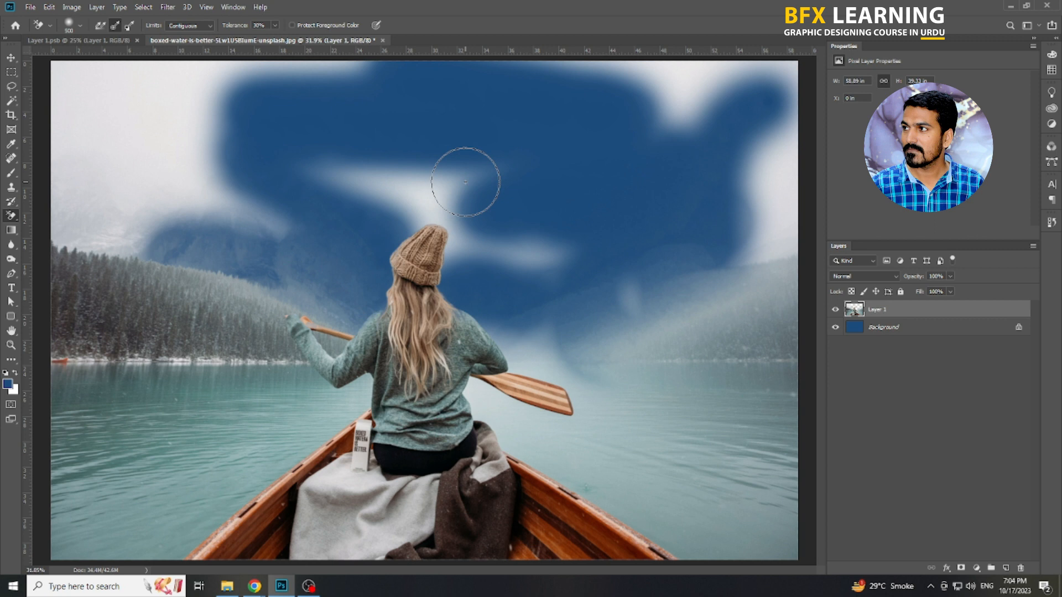
key(ctrl+z)
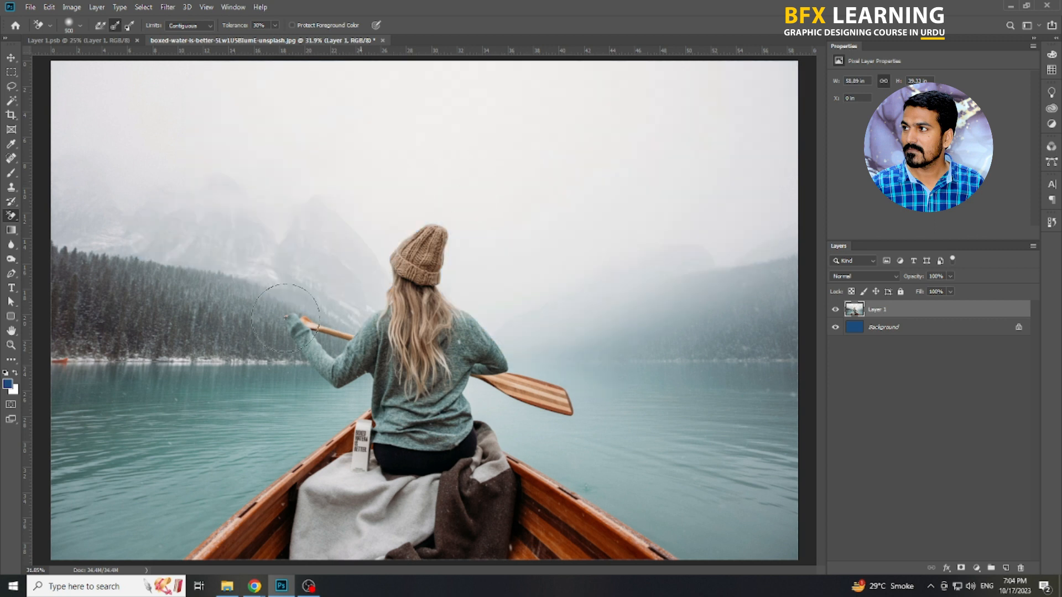
Set the foreground colour to the grey-green sampled from the woman's sweater and return to the Background Eraser.
click(8, 383)
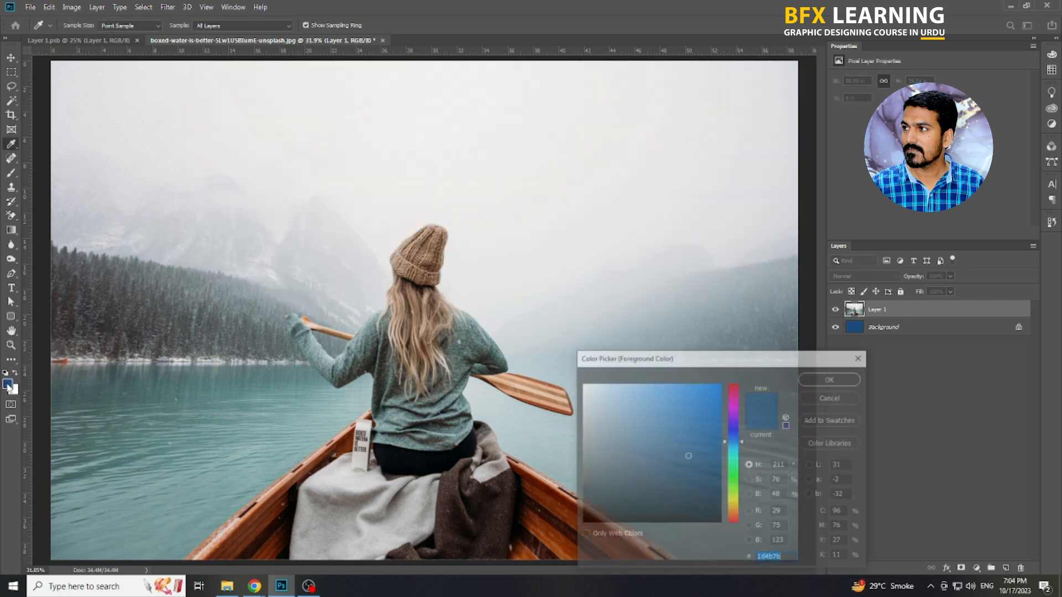
click(362, 347)
click(831, 378)
key(e)
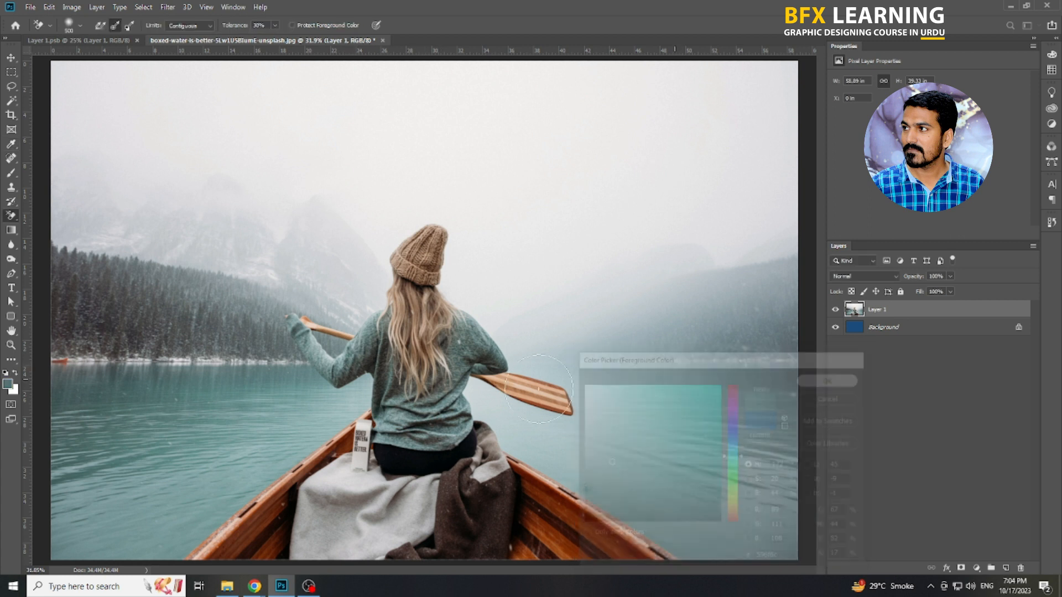
Make the sampled grey-green the background colour and erase the woman's sweater on Layer 1 with the Background Eraser set to Sampling: Background Swatch.
click(15, 374)
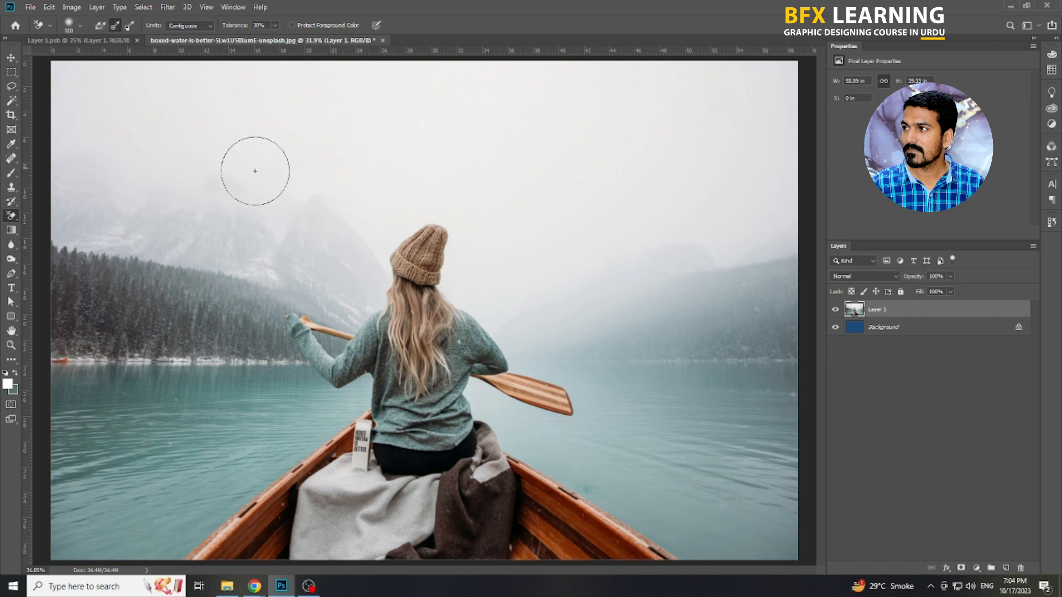
click(130, 25)
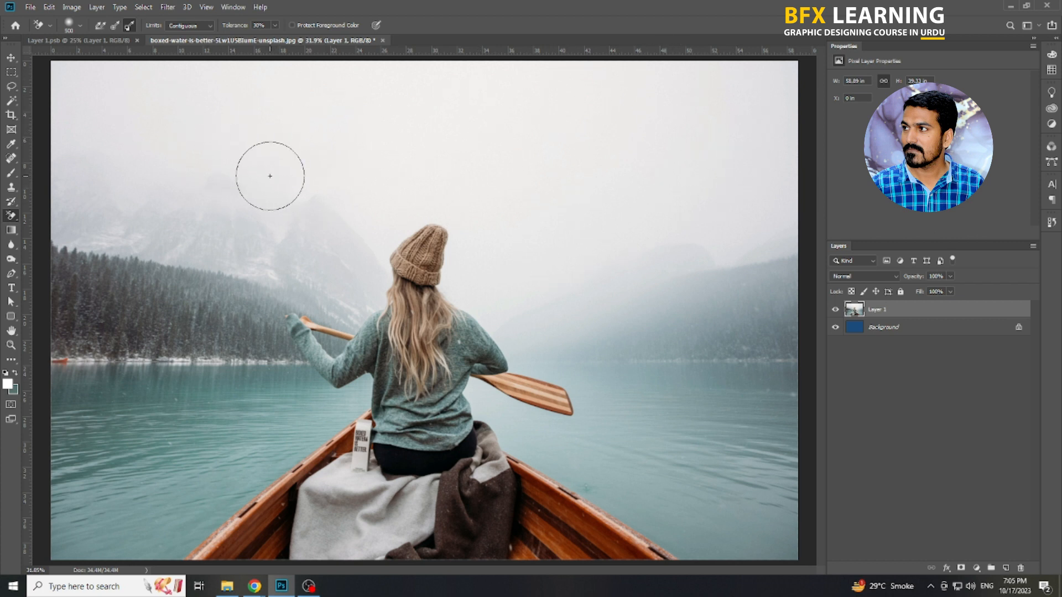
click(350, 354)
mouse_move(351, 354)
mouse_down()
mouse_move(283, 329)
mouse_move(325, 348)
mouse_move(366, 350)
mouse_move(297, 338)
mouse_move(381, 348)
mouse_up()
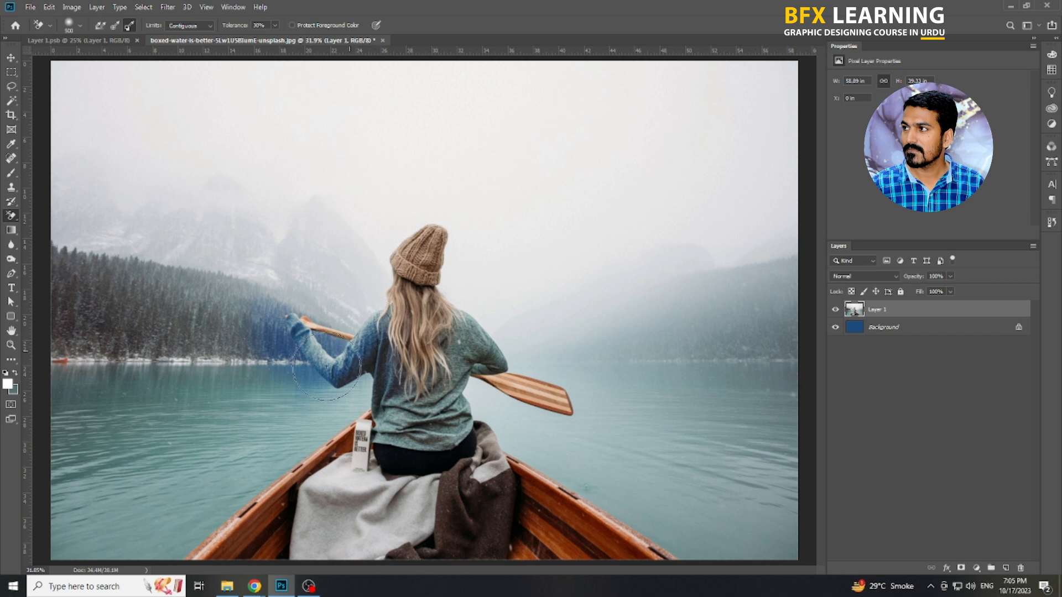
mouse_move(350, 341)
mouse_down()
mouse_move(407, 358)
mouse_move(427, 342)
mouse_move(431, 388)
mouse_move(406, 413)
mouse_move(471, 436)
mouse_move(322, 391)
mouse_up()
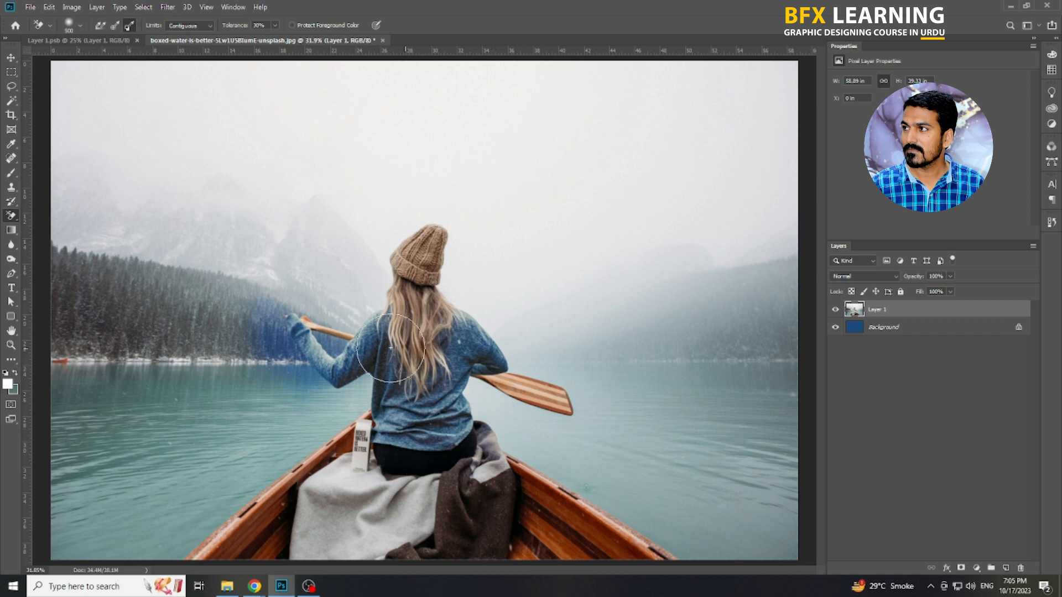
Toggle the Background layer's visibility to check the erased sweater, and undo the erasing strokes.
click(835, 327)
click(835, 327)
key(ctrl+z)
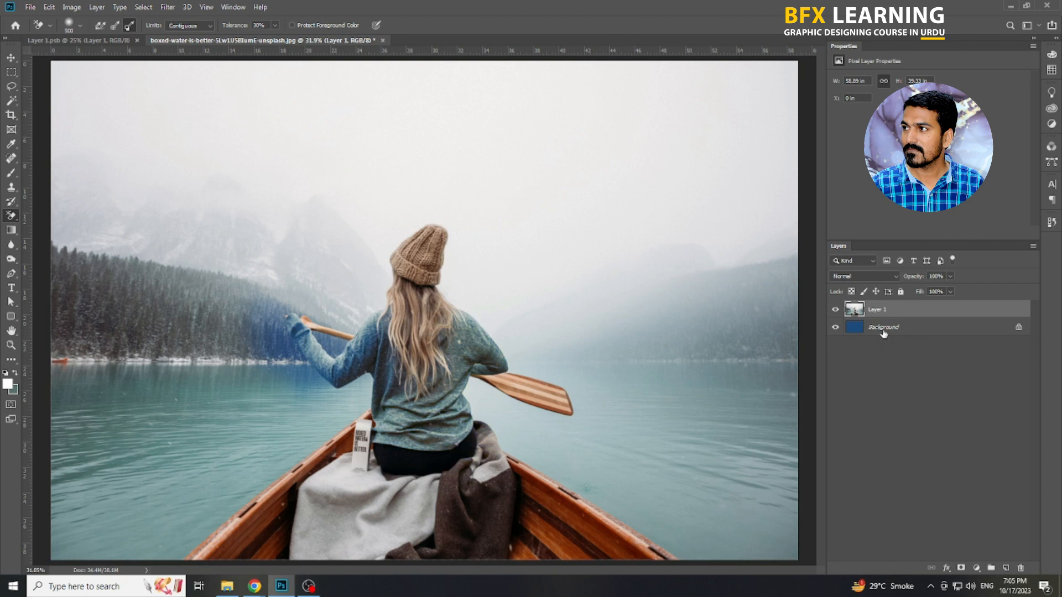
key(ctrl+z)
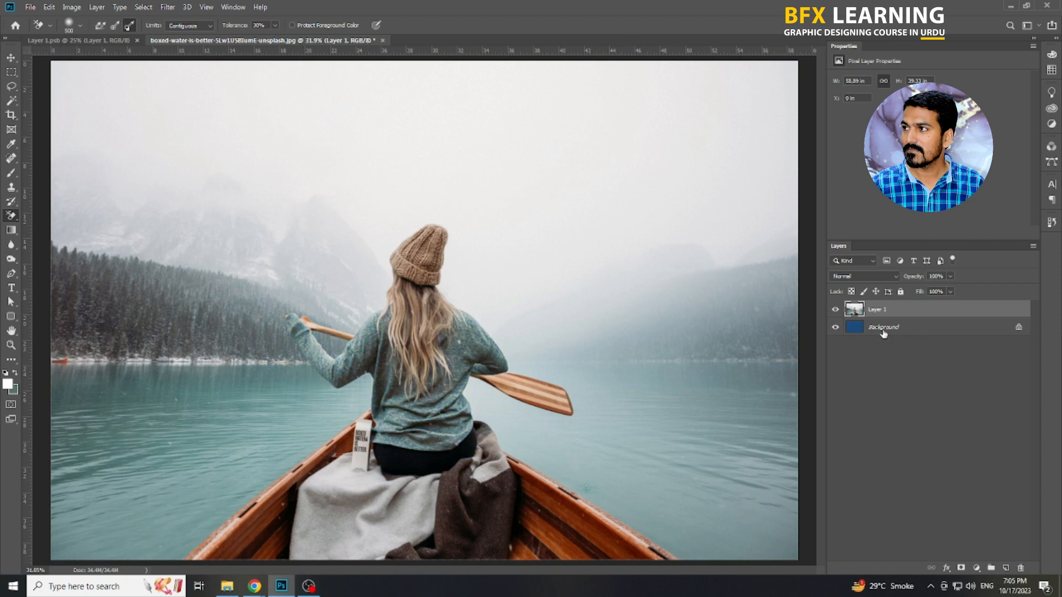
Erase the sky and misty mountains on Layer 1 down to the tree line, using the Background Eraser at 800 px with Sampling: Once.
click(115, 27)
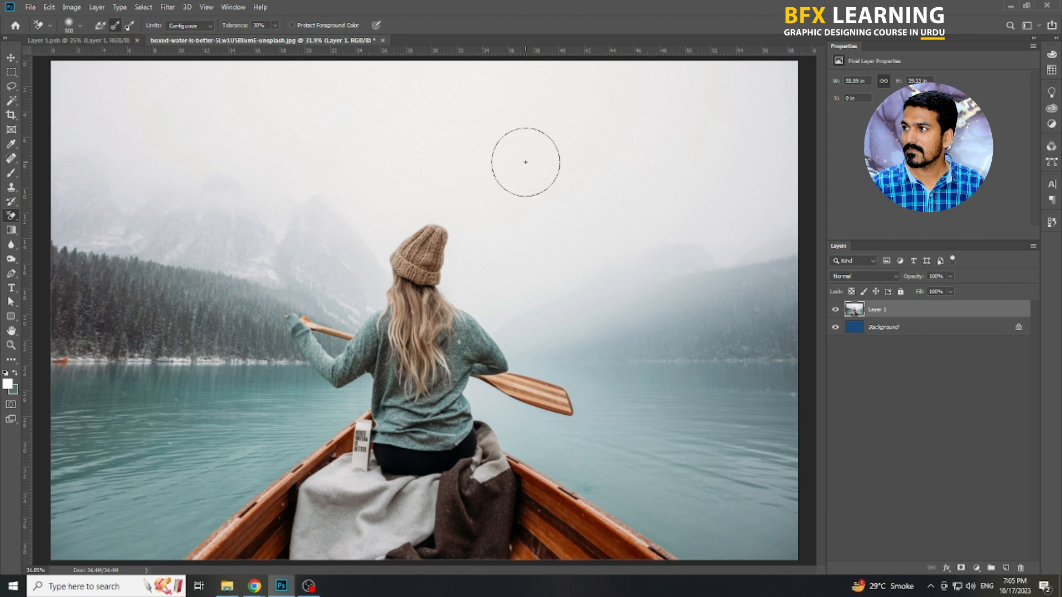
key(bracketright)
key(bracketright)
key(bracketright)
key(bracketright)
key(bracketright)
key(bracketright)
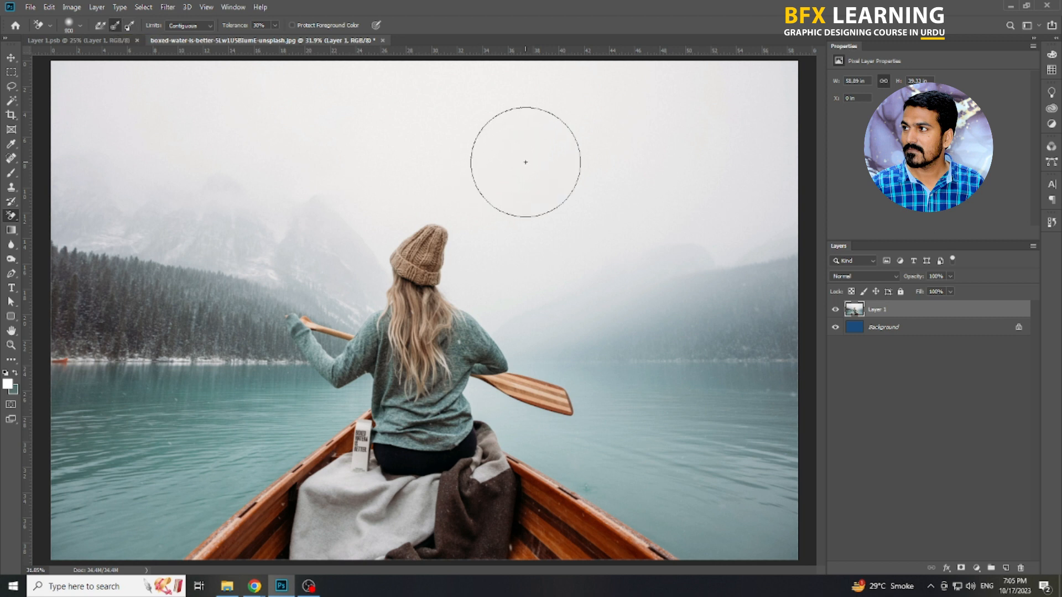
mouse_move(749, 170)
mouse_down()
mouse_move(773, 86)
mouse_move(742, 176)
mouse_move(619, 216)
mouse_move(814, 204)
mouse_move(522, 236)
mouse_move(582, 240)
mouse_move(548, 235)
mouse_move(468, 274)
mouse_move(492, 237)
mouse_move(417, 179)
mouse_move(699, 47)
mouse_move(300, 106)
mouse_move(41, 89)
mouse_move(276, 103)
mouse_move(109, 157)
mouse_move(105, 193)
mouse_move(354, 236)
mouse_move(159, 234)
mouse_move(55, 191)
mouse_move(219, 207)
mouse_move(381, 269)
mouse_move(267, 266)
mouse_move(74, 206)
mouse_move(236, 228)
mouse_move(399, 198)
mouse_move(324, 198)
mouse_move(405, 260)
mouse_move(392, 269)
mouse_move(404, 212)
mouse_move(354, 167)
mouse_move(237, 180)
mouse_move(41, 176)
mouse_move(337, 222)
mouse_move(659, 110)
mouse_move(733, 163)
mouse_move(498, 105)
mouse_move(293, 75)
mouse_move(263, 89)
mouse_move(43, 83)
mouse_move(828, 123)
mouse_move(666, 230)
mouse_move(573, 256)
mouse_move(540, 291)
mouse_move(752, 222)
mouse_move(519, 318)
mouse_move(661, 256)
mouse_move(334, 260)
mouse_move(145, 185)
mouse_move(301, 274)
mouse_move(225, 238)
mouse_move(50, 198)
mouse_move(70, 225)
mouse_move(54, 241)
mouse_move(88, 237)
mouse_move(72, 248)
mouse_move(265, 244)
mouse_move(270, 277)
mouse_move(332, 277)
mouse_move(310, 260)
mouse_move(306, 229)
mouse_move(588, 273)
mouse_move(516, 304)
mouse_move(678, 239)
mouse_move(715, 240)
mouse_move(526, 310)
mouse_move(714, 244)
mouse_move(745, 244)
mouse_up()
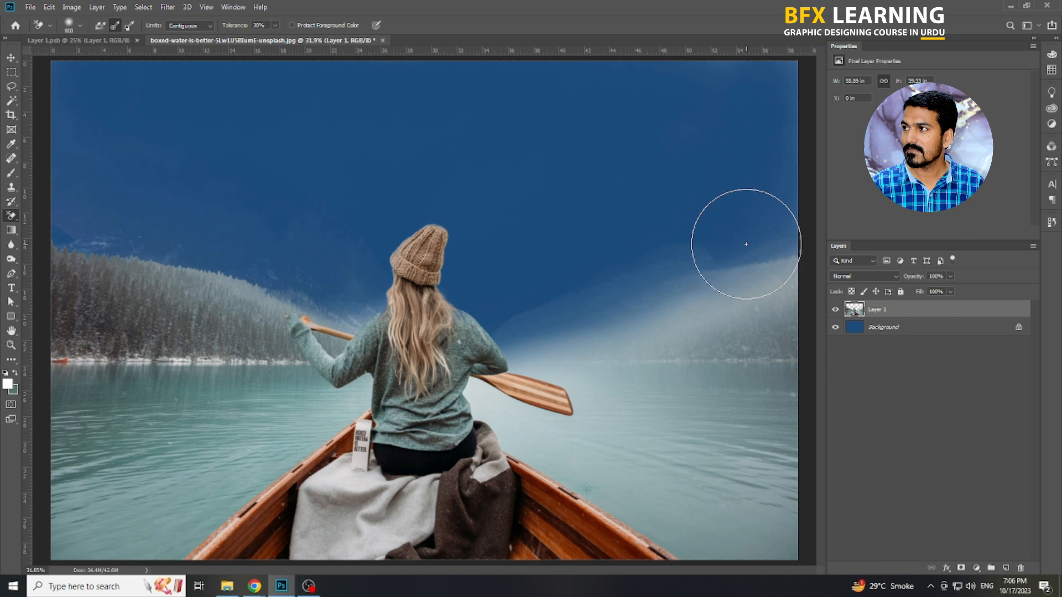
drag(746, 243, 675, 199)
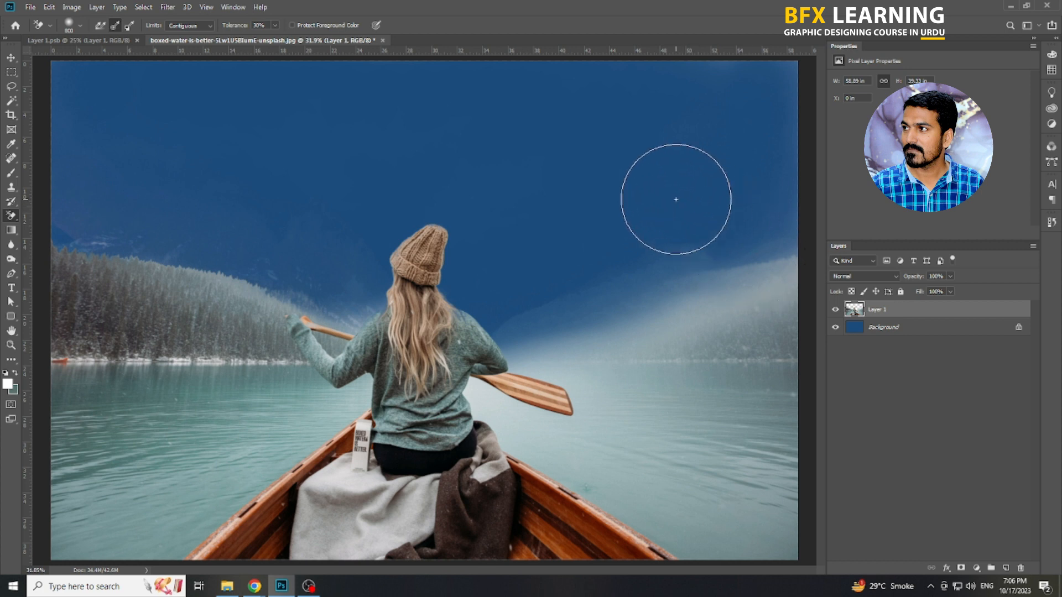
click(697, 248)
mouse_move(583, 291)
mouse_down()
mouse_move(521, 321)
mouse_move(666, 263)
mouse_move(535, 313)
mouse_up()
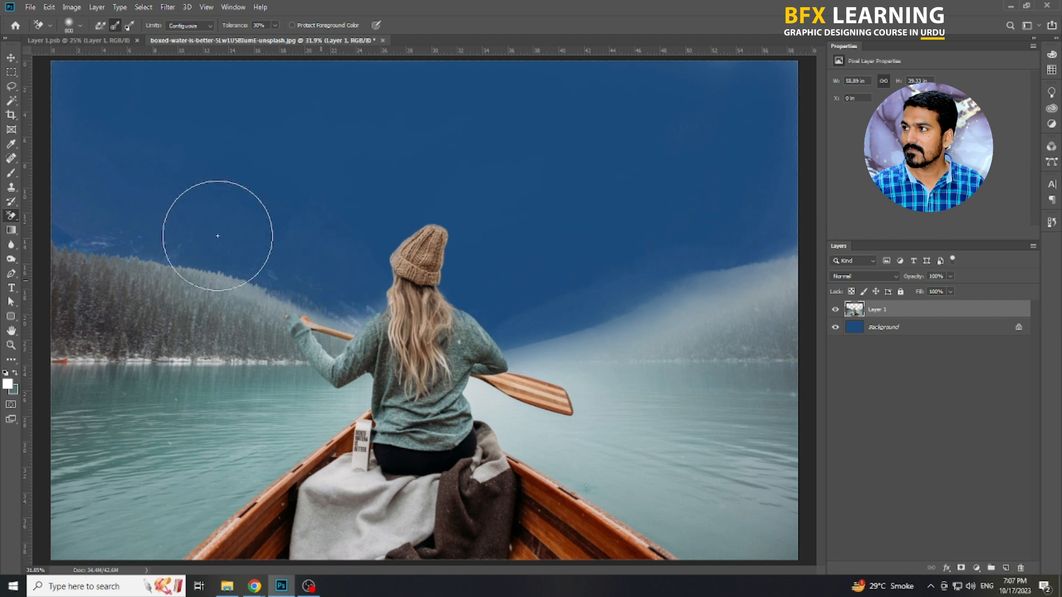
Copy the entire sunset sky image from Layer 1.psb and paste it directly above the Background layer of the lake photo.
click(122, 41)
key(ctrl+a)
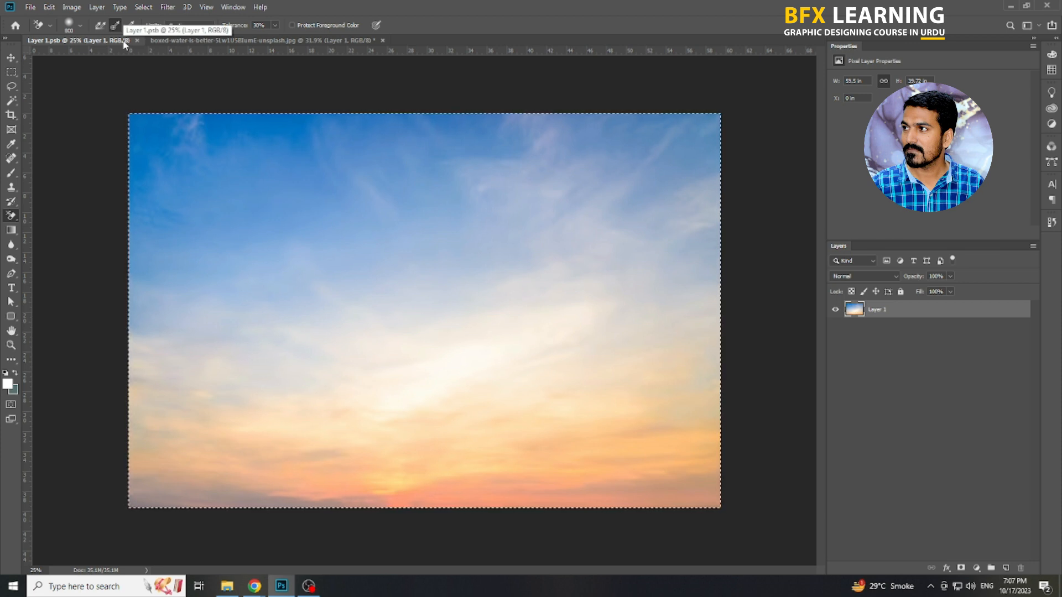
key(ctrl+Tab)
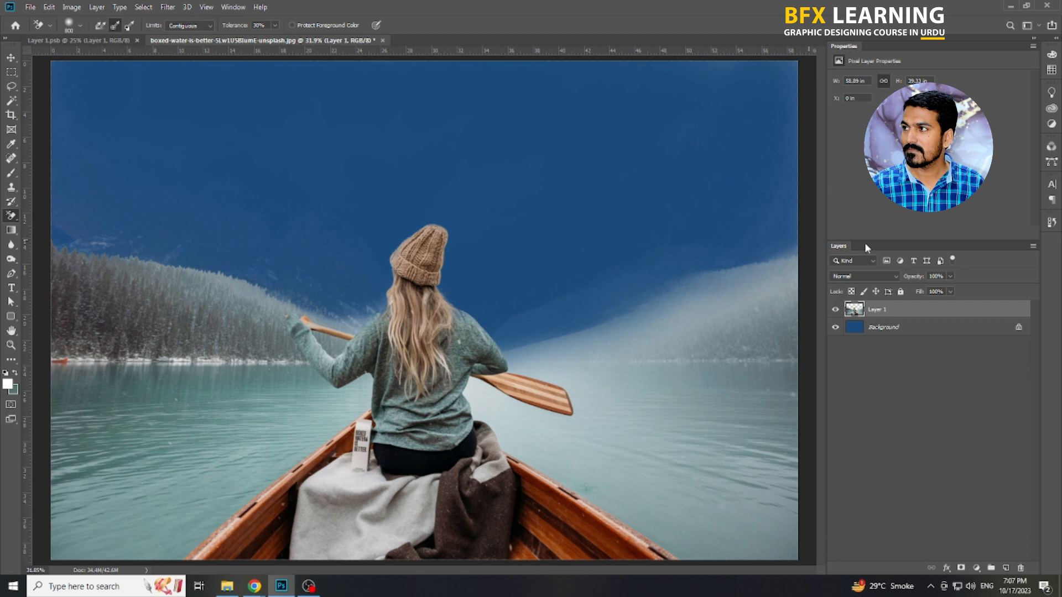
click(942, 327)
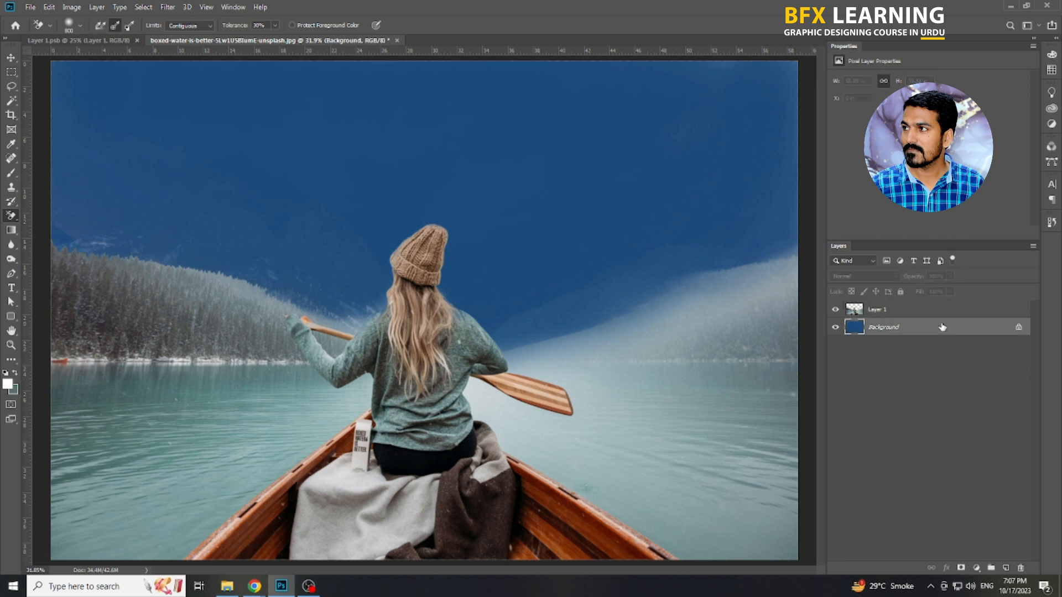
key(ctrl+v)
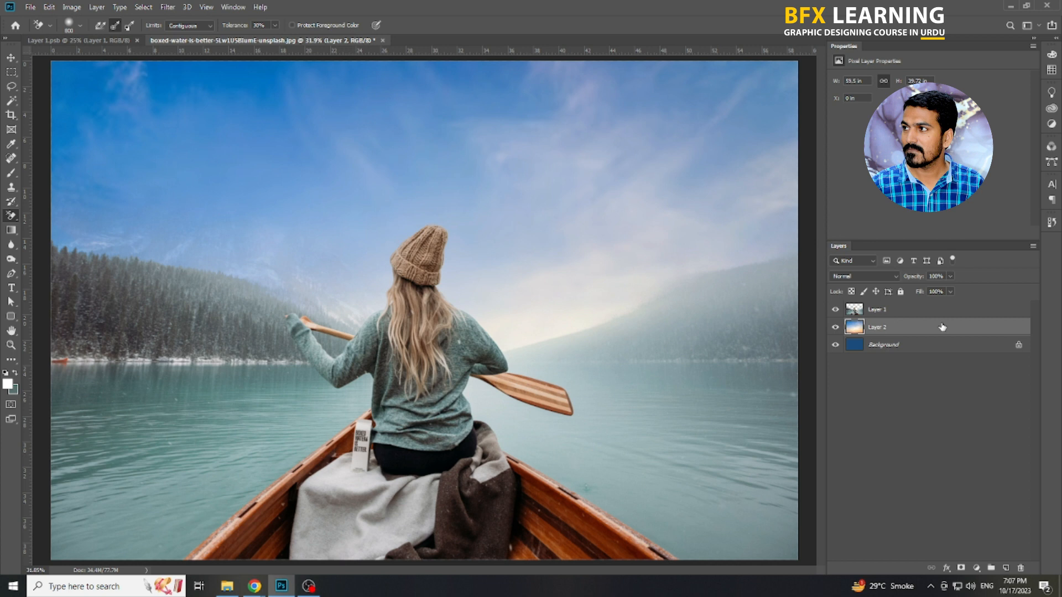
Scale the pasted sky on Layer 2 to about the canvas width and move it up so the sunset glow sits behind the hills.
key(ctrl+t)
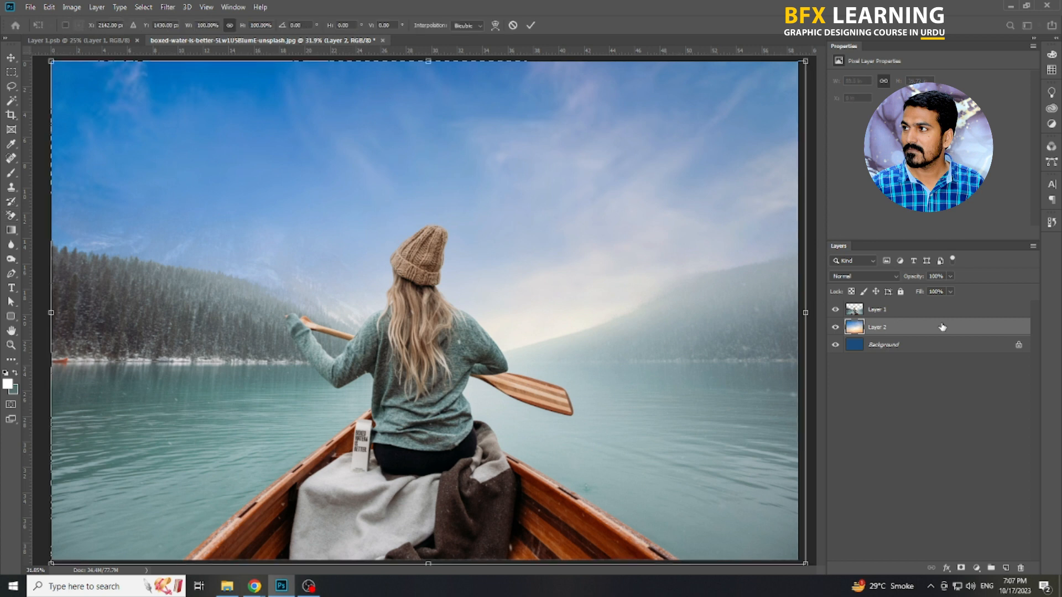
key(ctrl+minus)
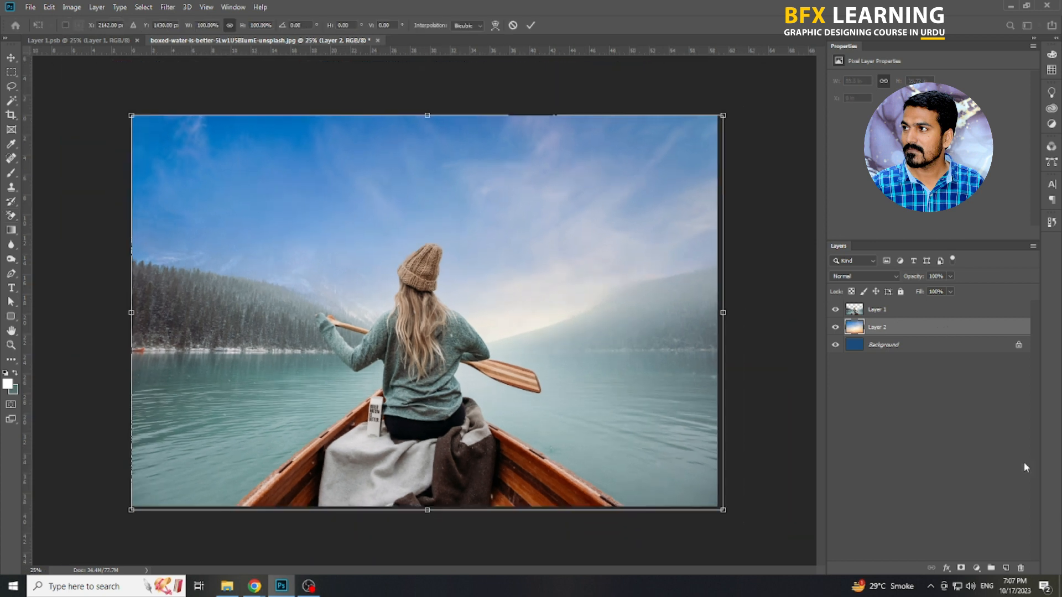
key(Return)
key(ctrl+minus)
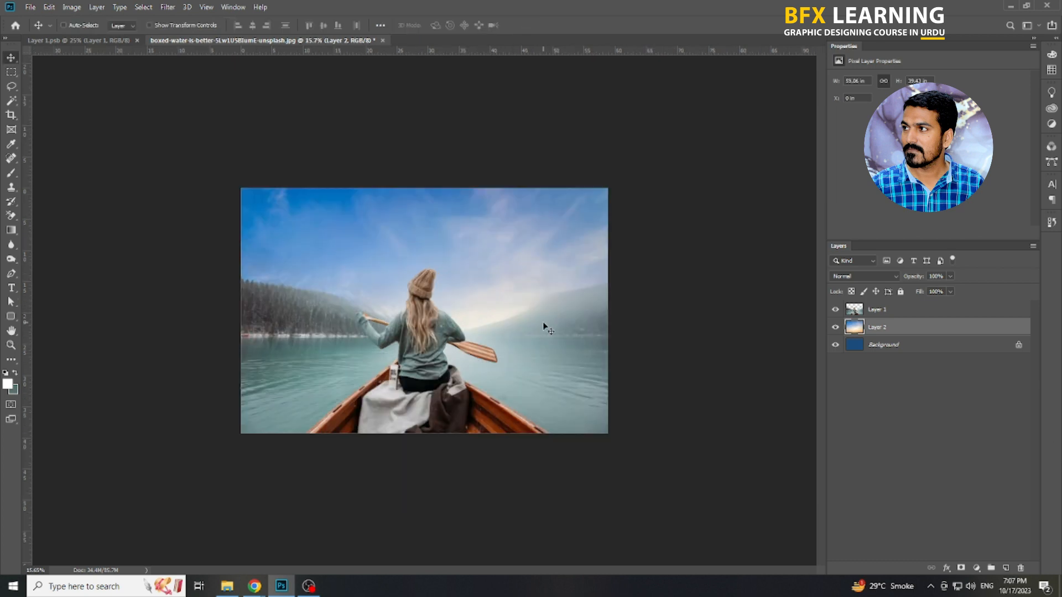
drag(533, 325, 520, 269)
right_click(468, 300)
click(480, 308)
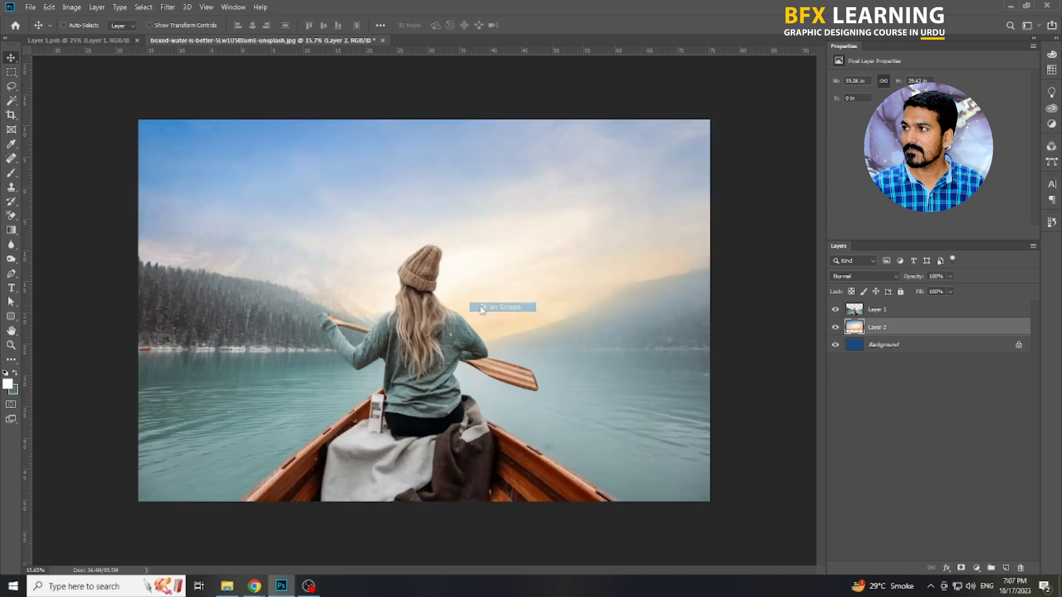
Darken the shadows and midtones of Layer 1 slightly with Levels, and hide the panels to view the finished composite.
click(914, 317)
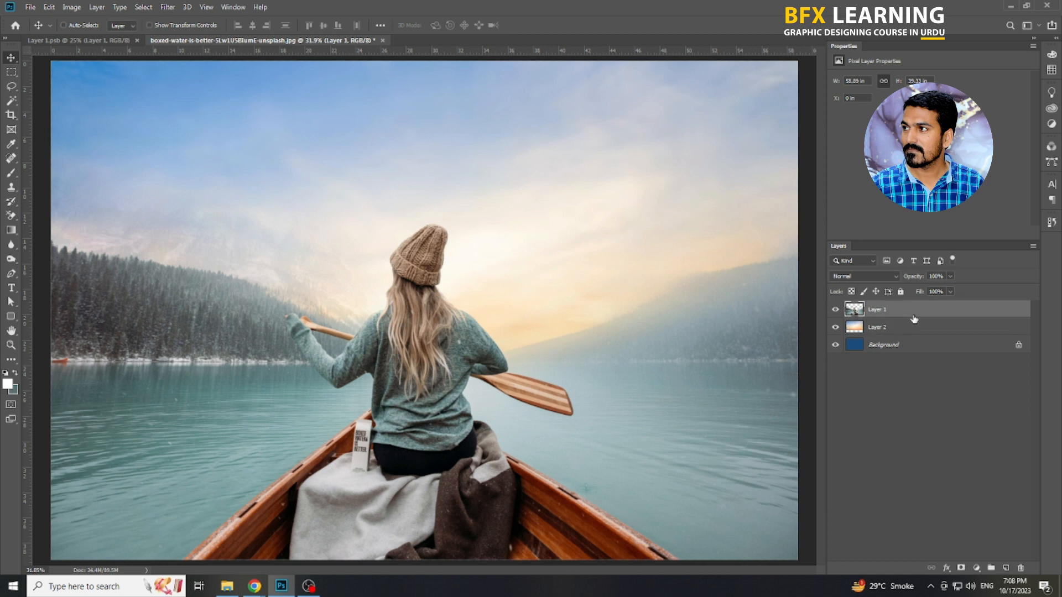
key(ctrl+l)
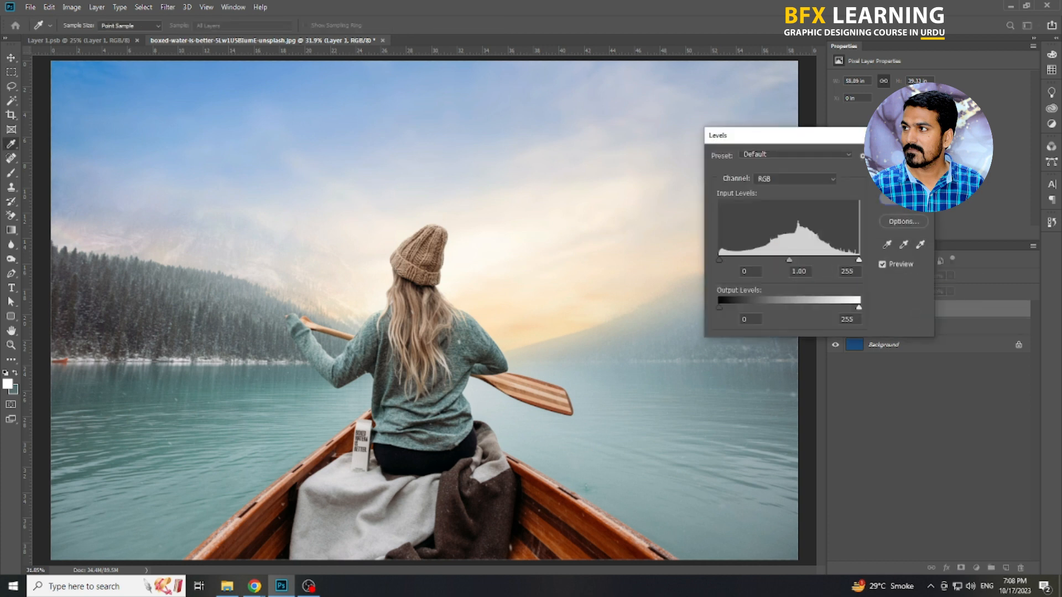
drag(719, 260, 722, 260)
drag(790, 260, 800, 259)
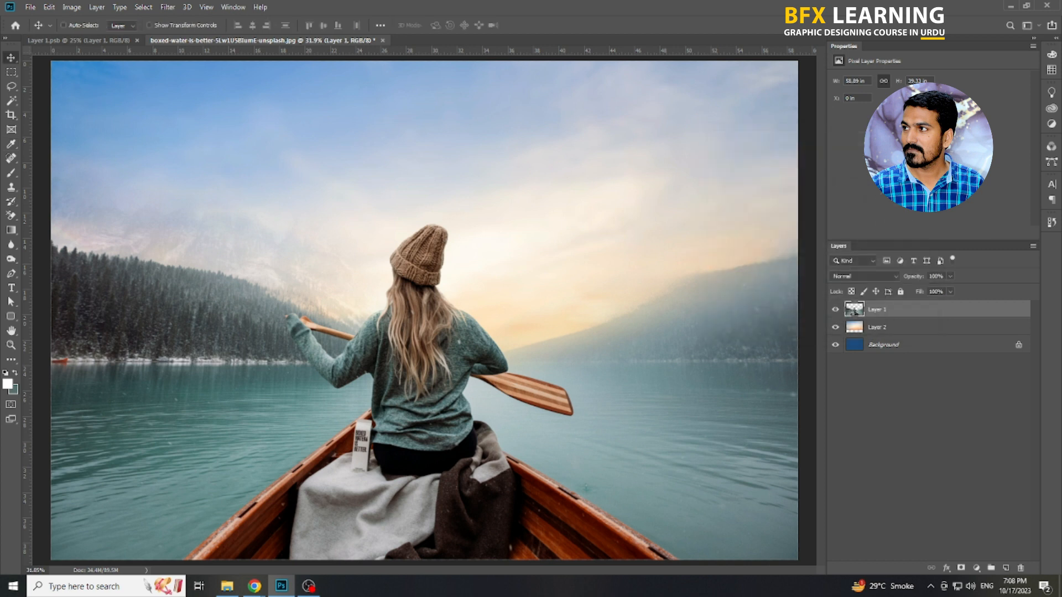
key(Tab)
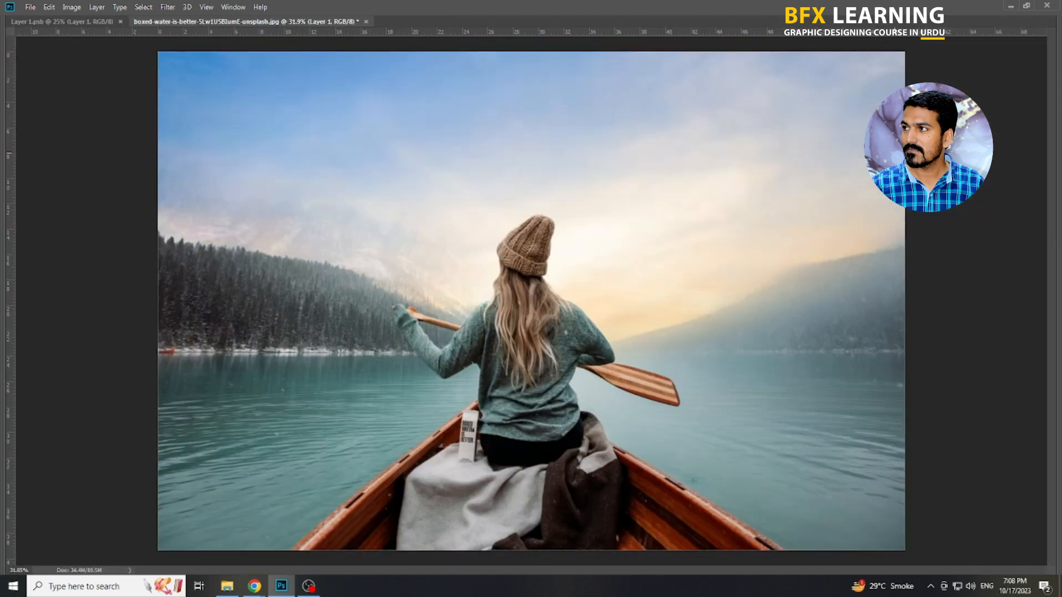